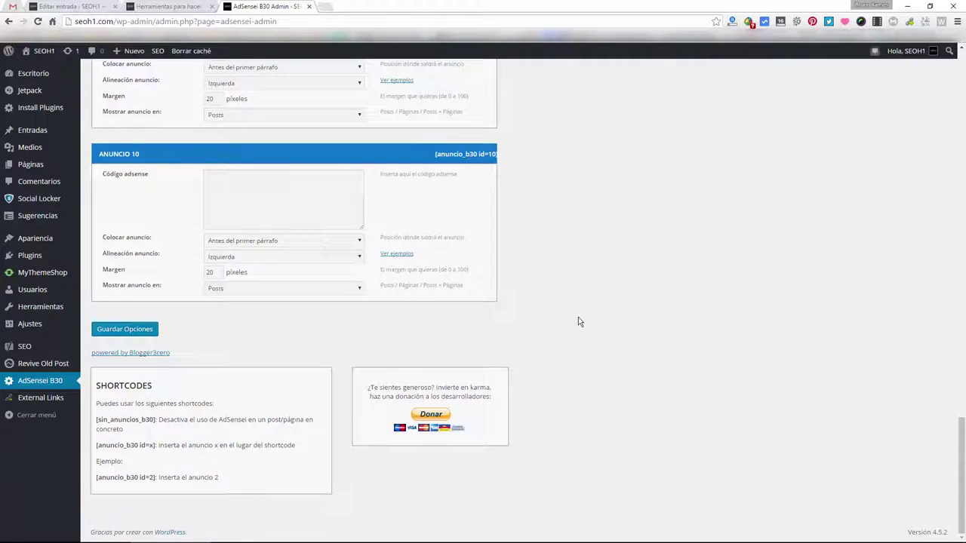
scroll(577, 321, "up", 3)
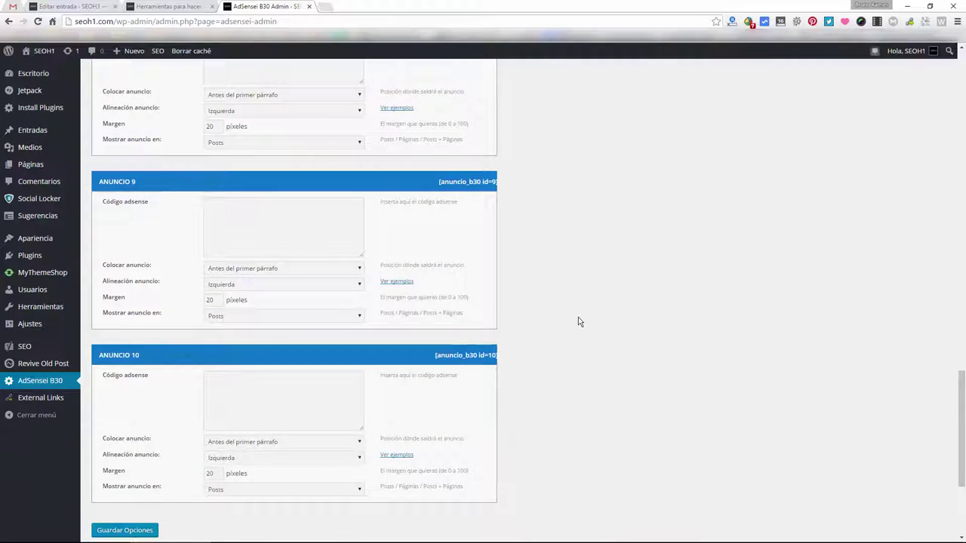
left_click(230, 404)
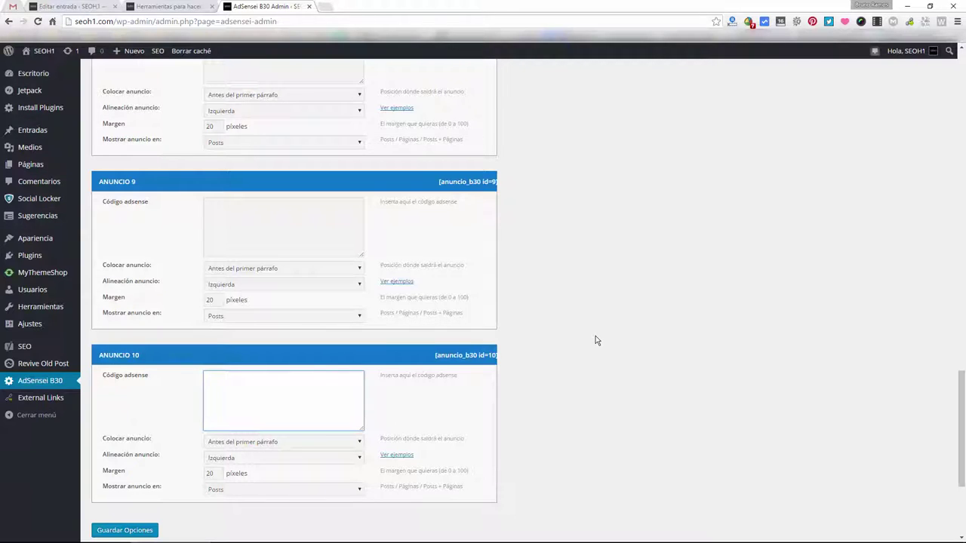
Rename the first ad block, ANUNCIO 1, as "Primer párrafo"
scroll(595, 340, "up", 20)
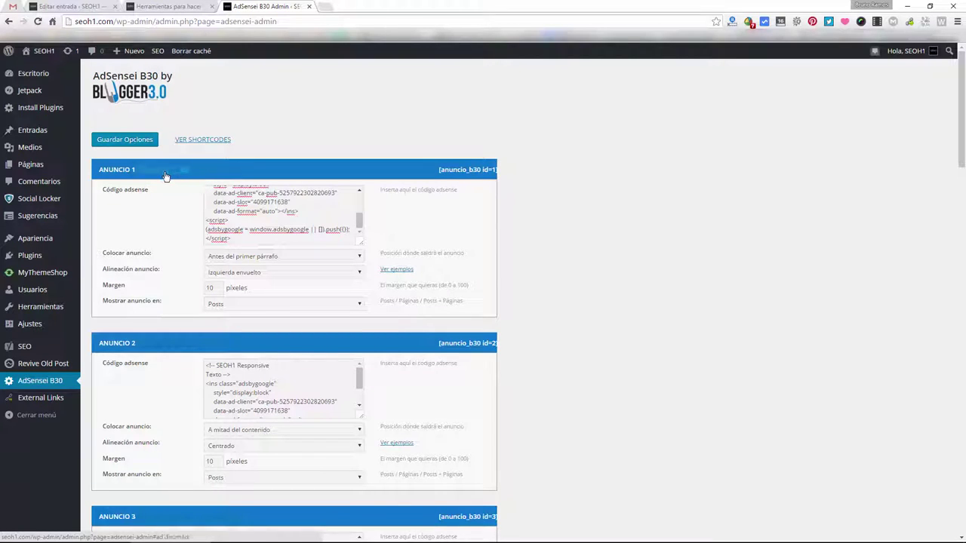
left_click(166, 175)
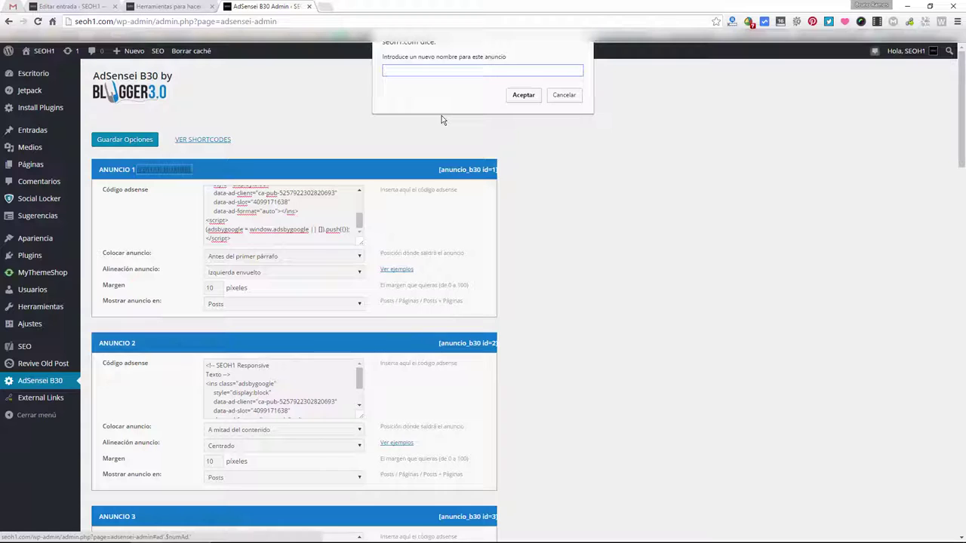
type("Primer parra")
key("BackSpace")
key("BackSpace")
key("BackSpace")
key("BackSpace")
type("árrafo")
left_click(522, 95)
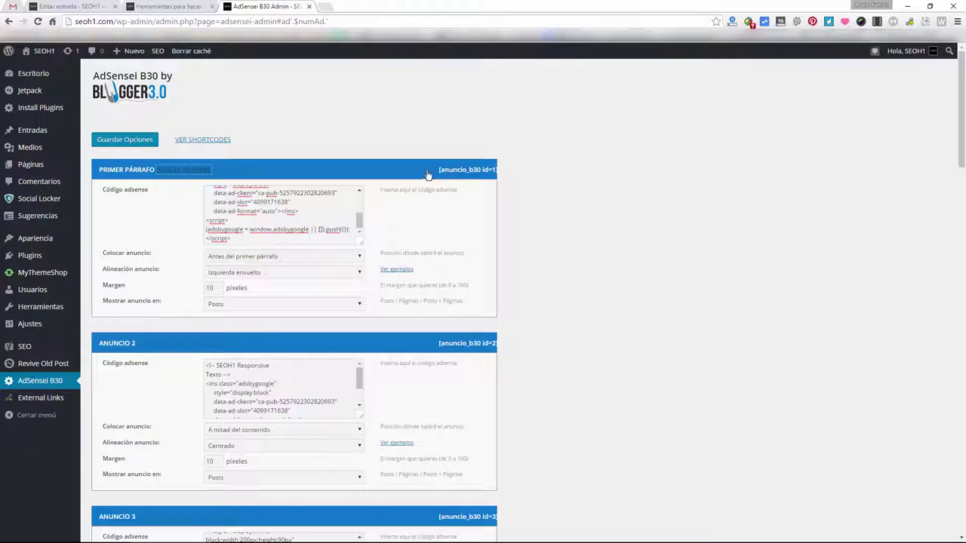
Review the first ad block's AdSense code and its available placement, margin and display options without changing them
left_click_drag(430, 174, 549, 187)
scroll(269, 243, "up", 3)
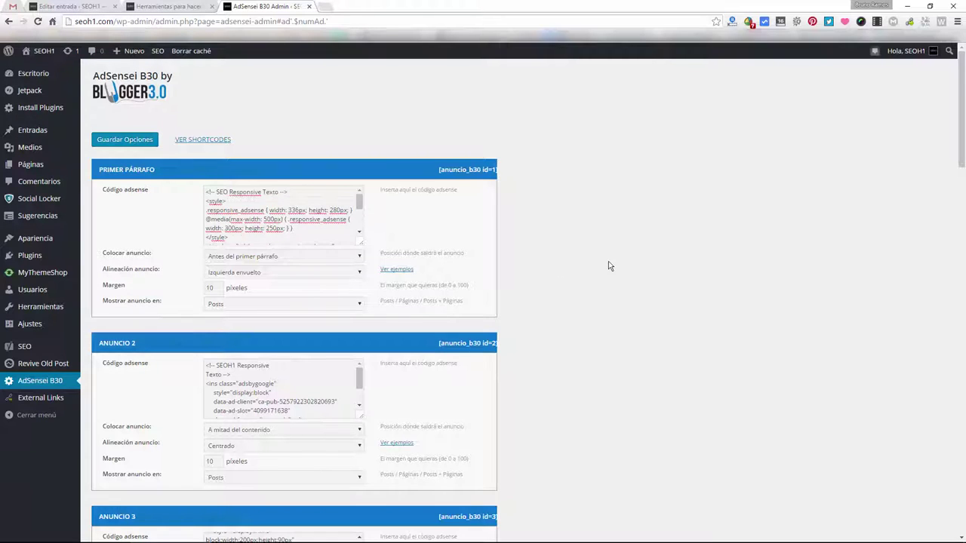
left_click(240, 257)
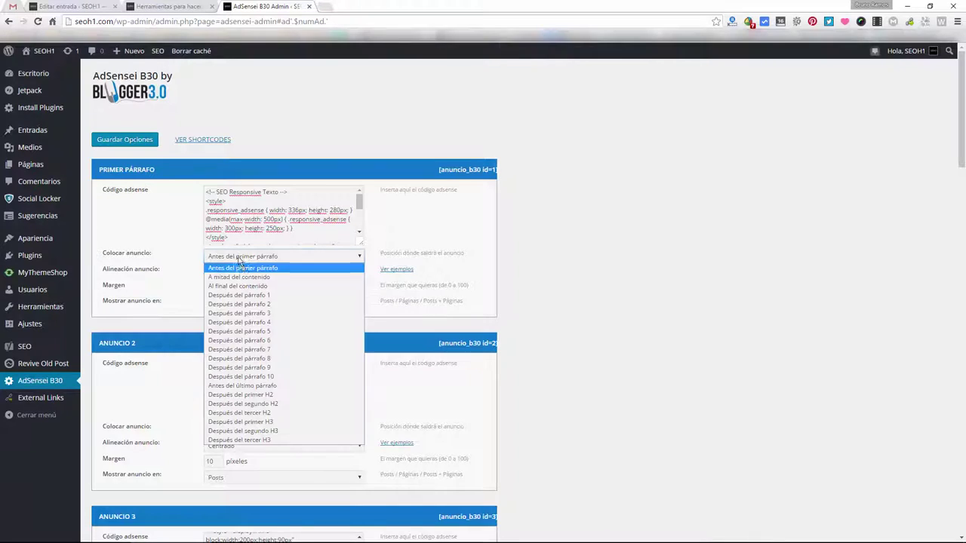
left_click(199, 280)
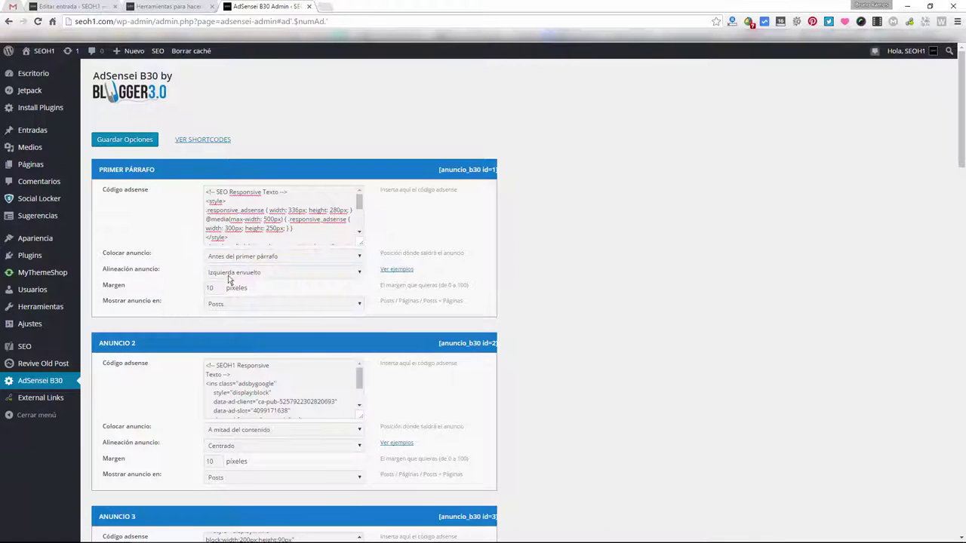
double_click(209, 287)
left_click(241, 306)
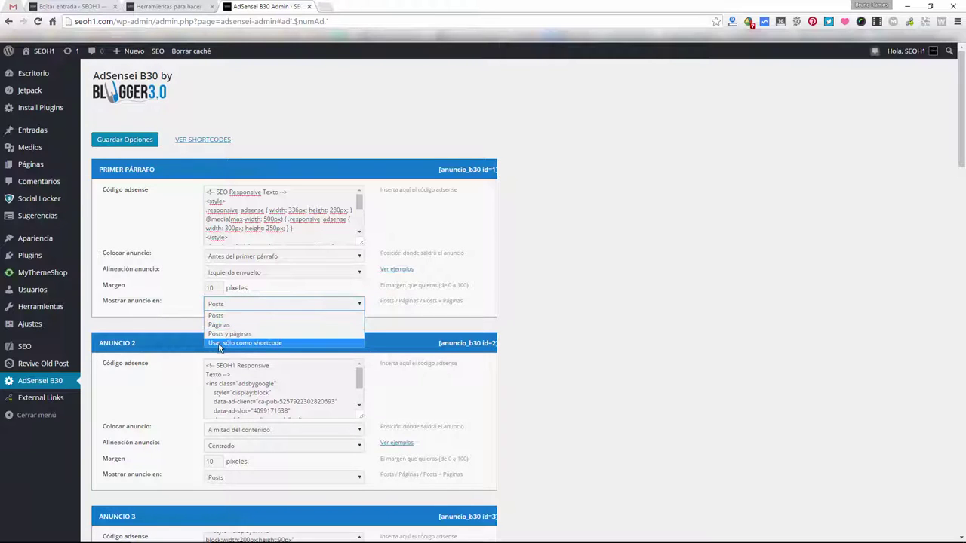
left_click(607, 282)
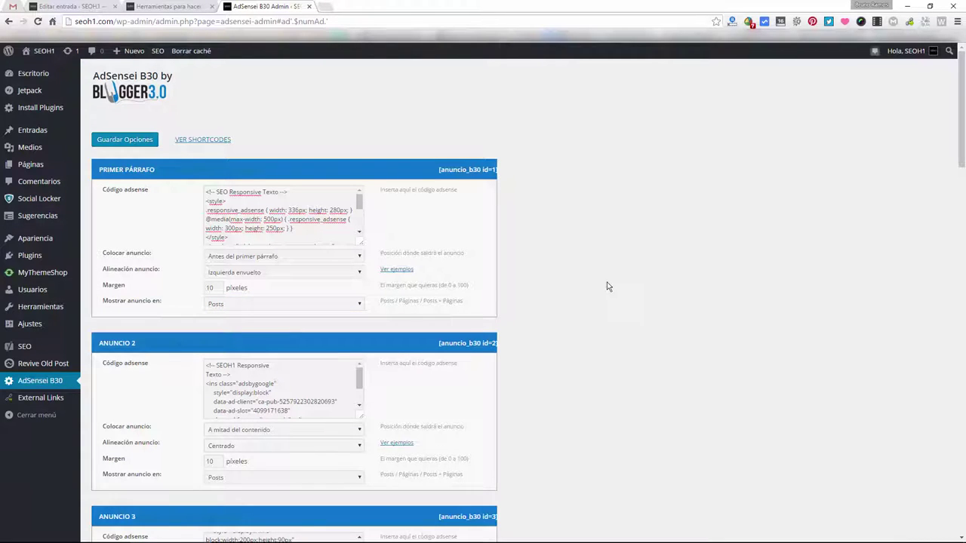
left_click(264, 258)
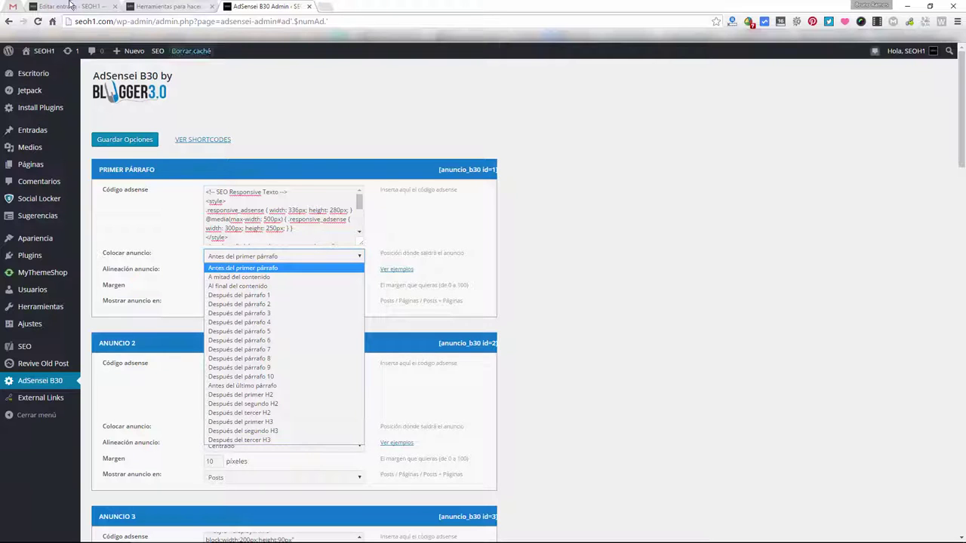
left_click(123, 68)
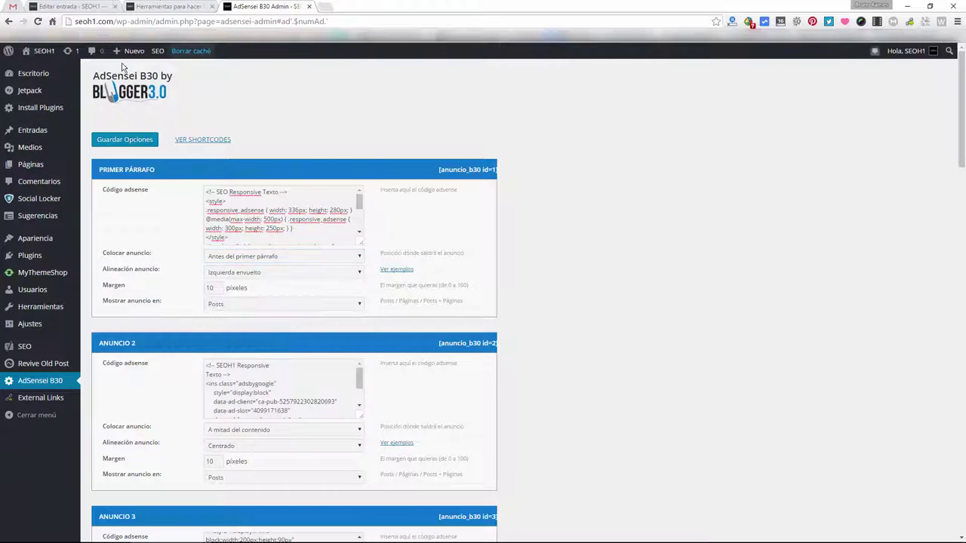
Close the post-editing tab and compare the text around the published article's first ad with the first block's placement and alignment settings
middle_click(89, 5)
left_click(99, 5)
scroll(196, 314, "down", 5)
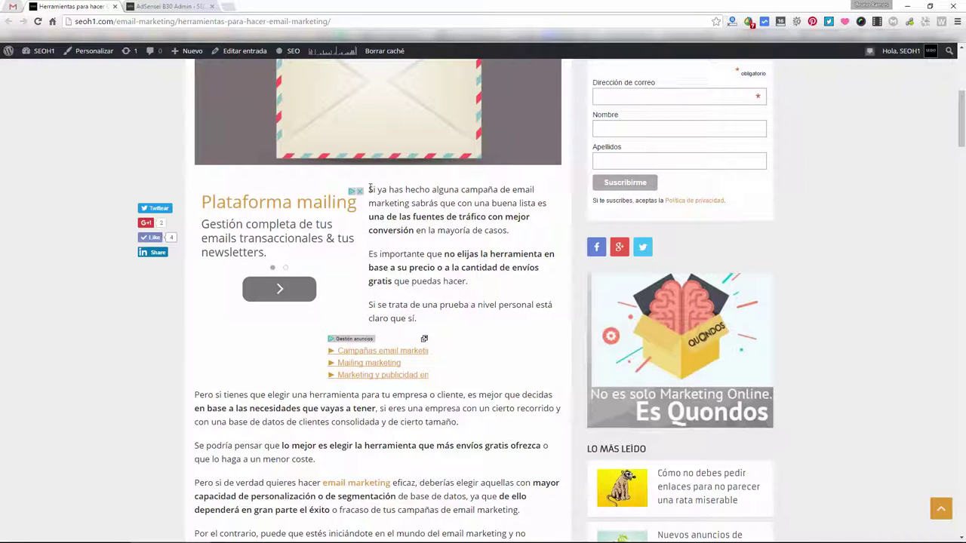
left_click_drag(370, 188, 473, 298)
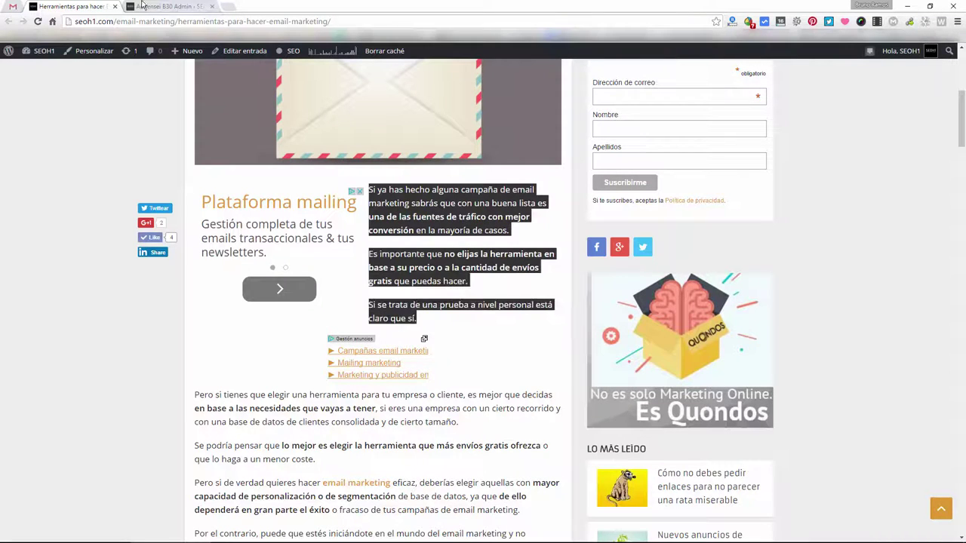
key("ctrl+Tab")
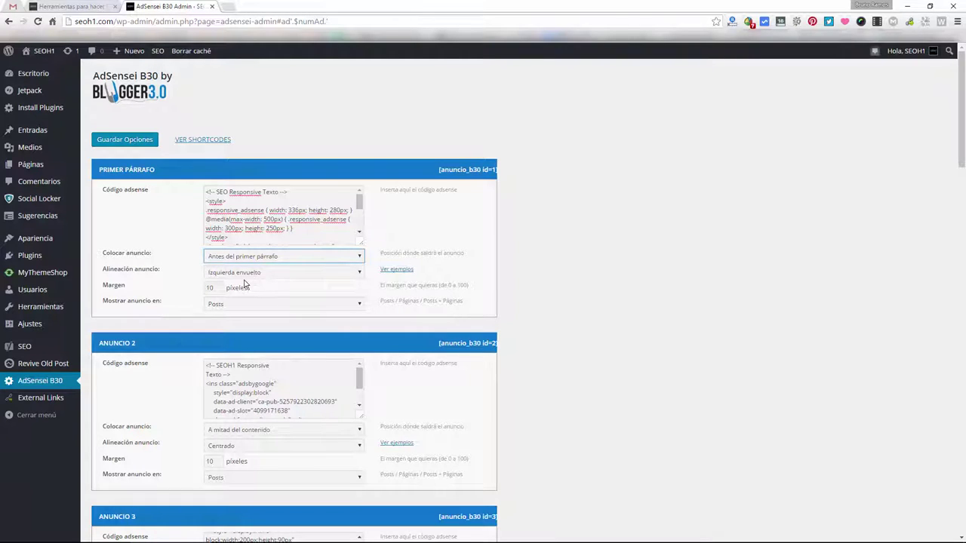
key("ctrl+shift+Tab")
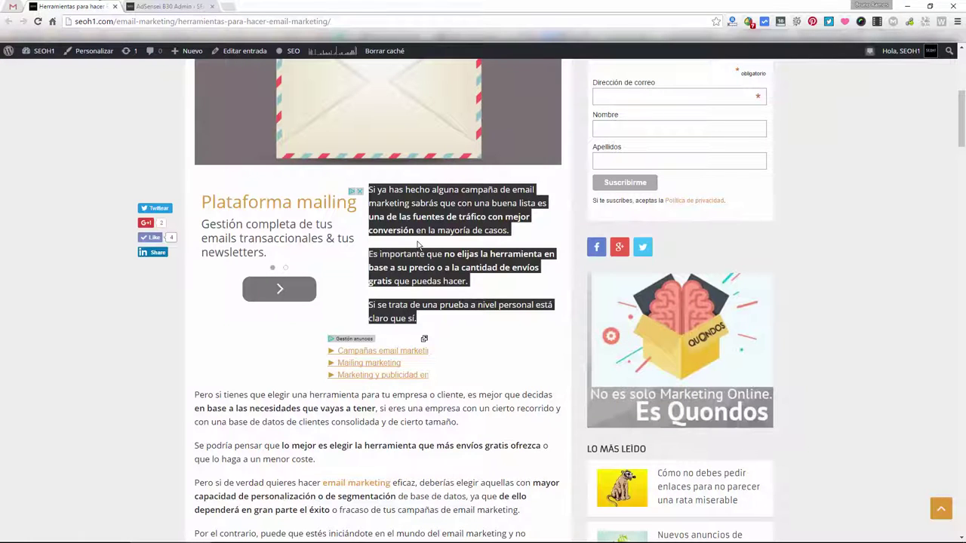
left_click_drag(373, 181, 520, 318)
key("ctrl+Tab")
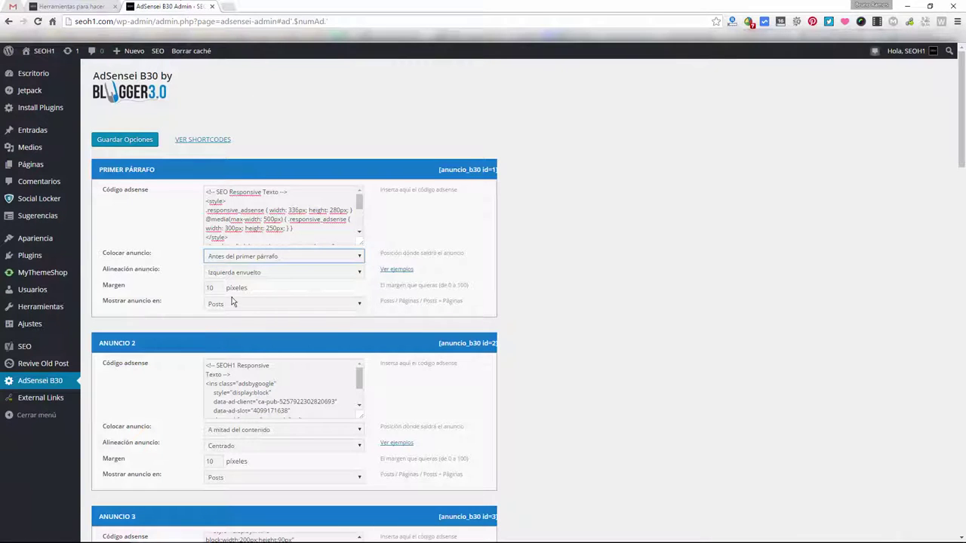
Examine in the published article how the first ad sits before the opening paragraph, wrapped by the text
left_click(72, 6)
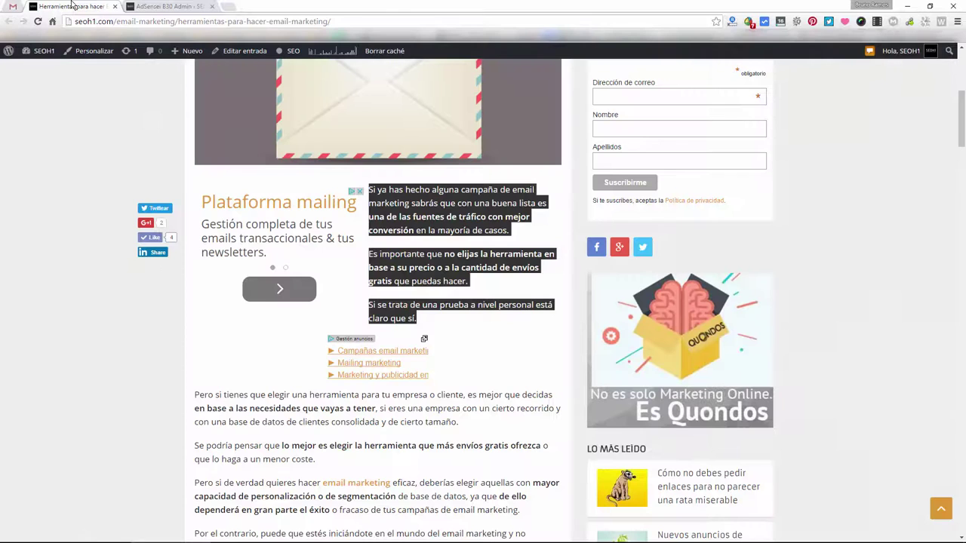
left_click(88, 158)
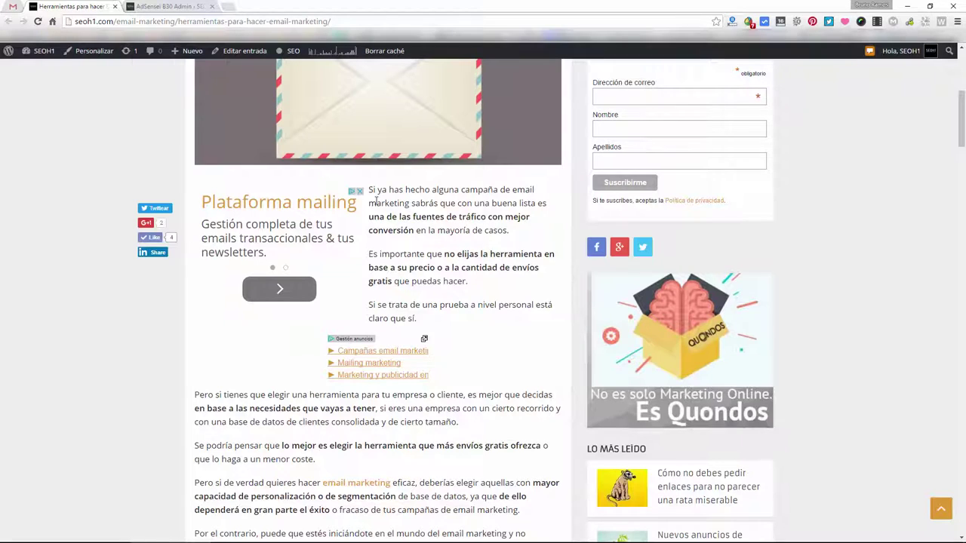
left_click_drag(402, 215, 257, 177)
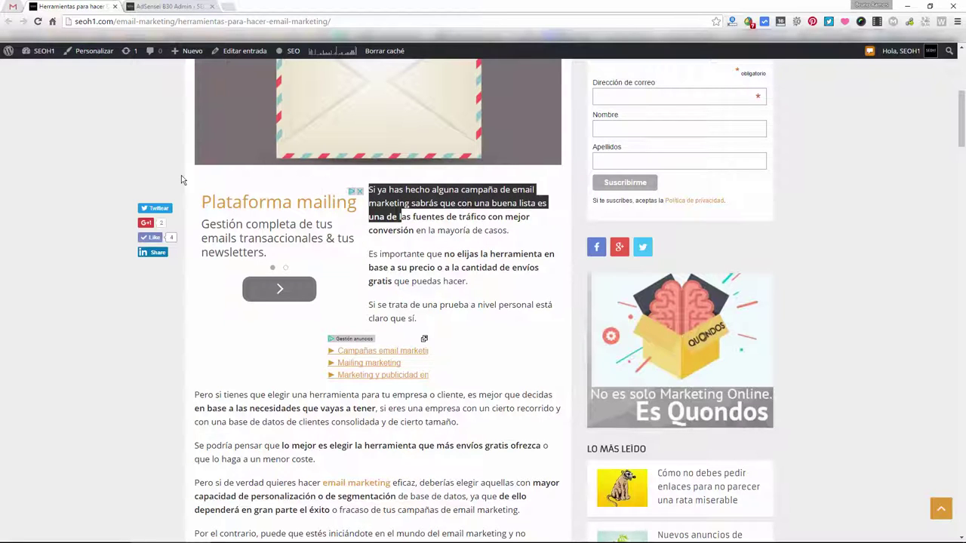
scroll(477, 205, "up", 1)
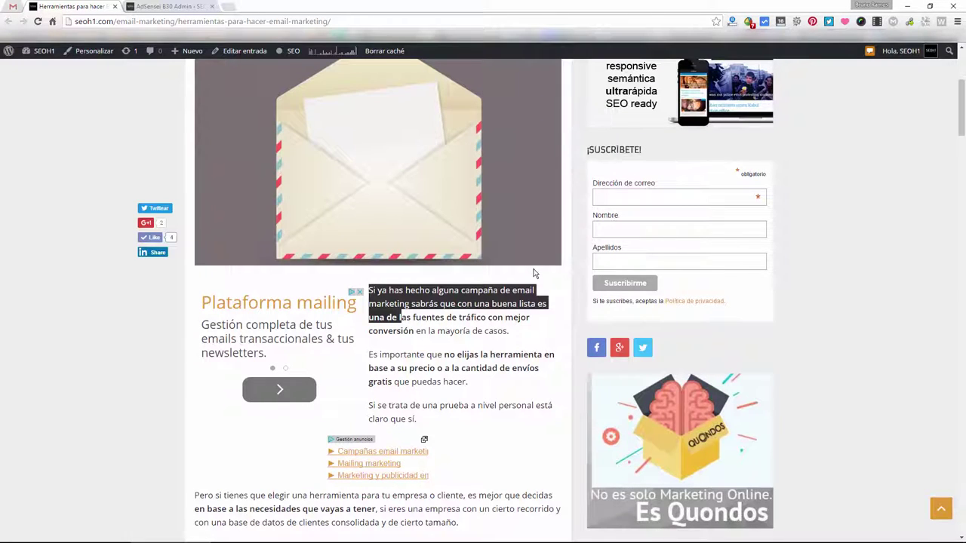
left_click(432, 280)
Check the code and mid-content placement of ANUNCIO 2, and find the matching ad in the Aweber section of the article
left_click(159, 6)
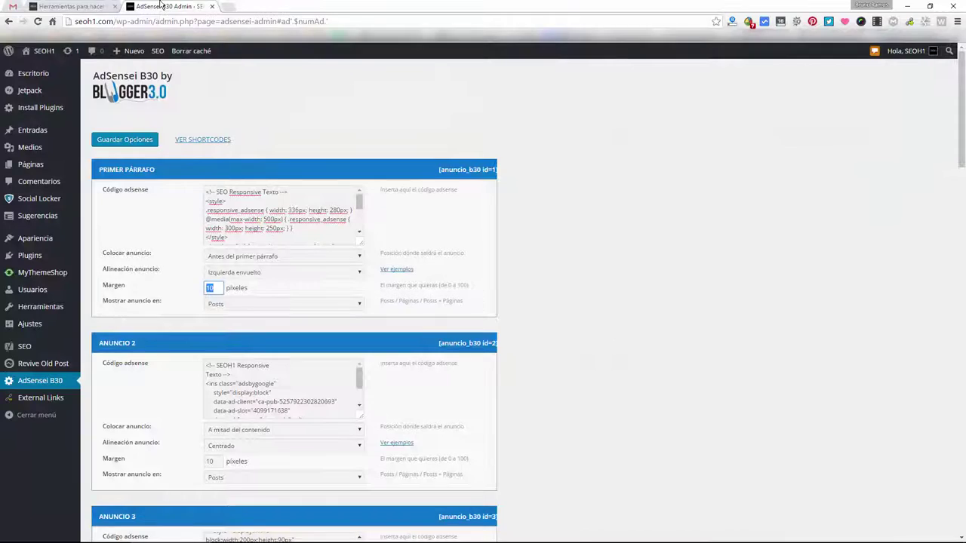
left_click(593, 227)
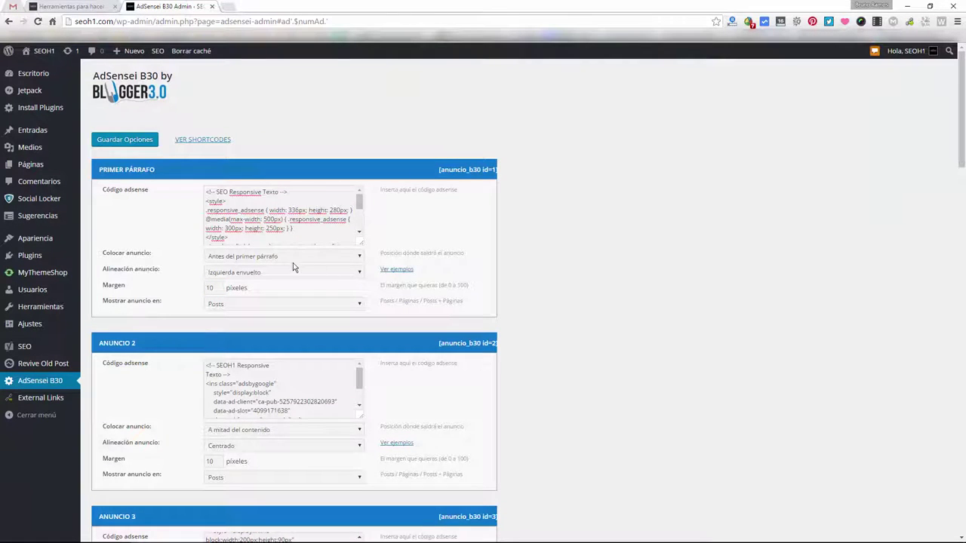
scroll(293, 264, "down", 1)
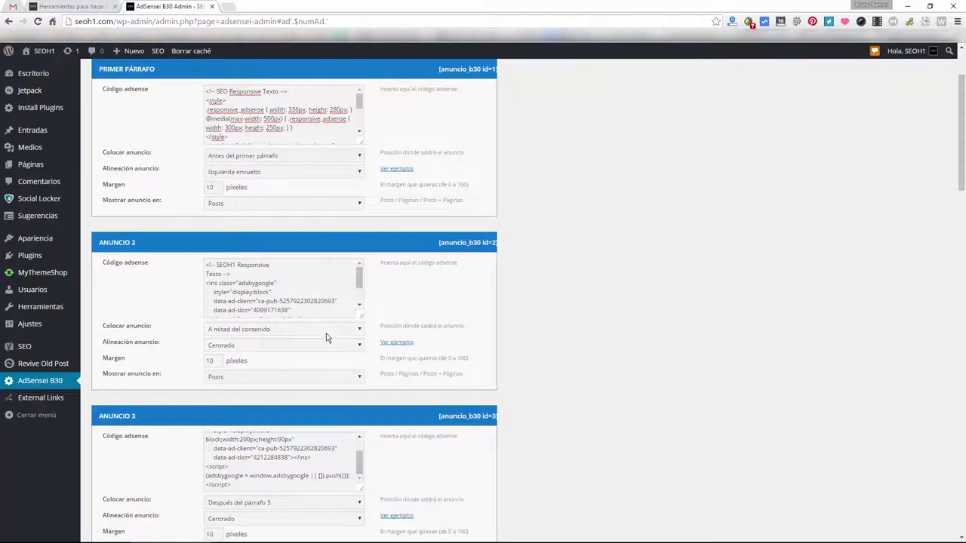
left_click_drag(217, 266, 233, 284)
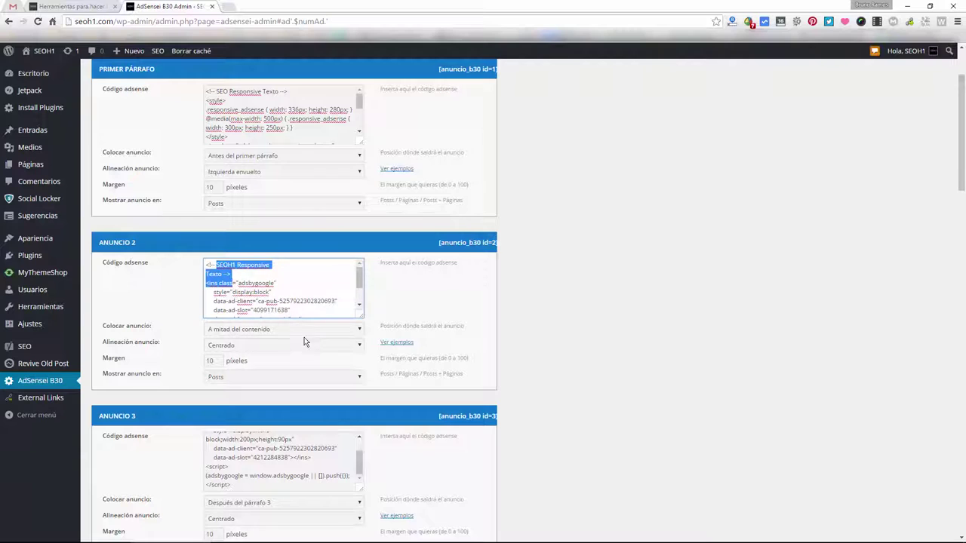
left_click(76, 6)
scroll(414, 249, "down", 8)
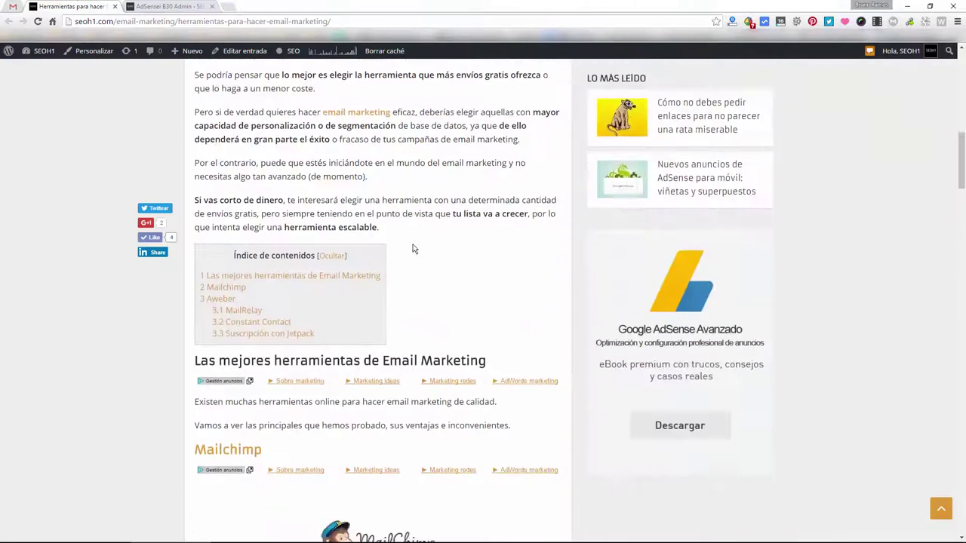
scroll(413, 249, "down", 8)
left_click_drag(186, 123, 416, 219)
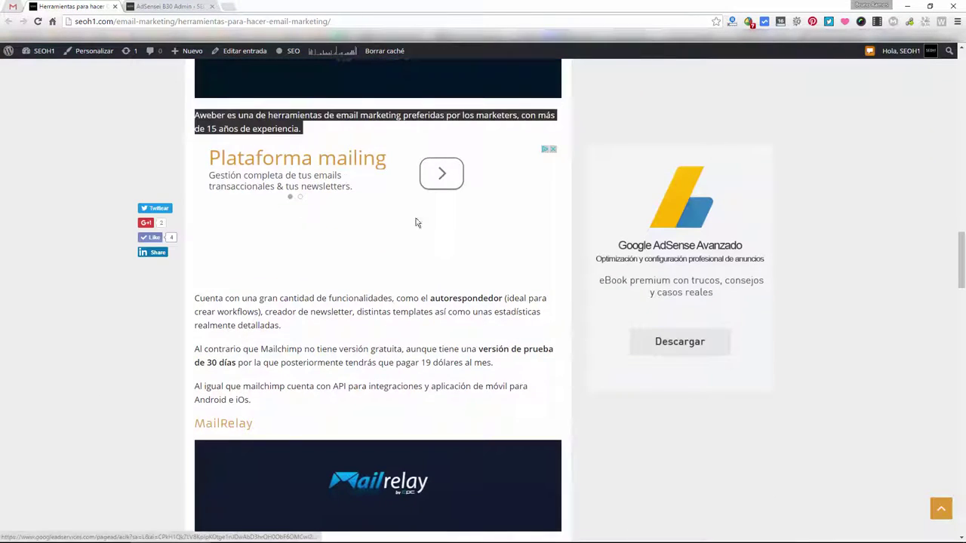
Return to the AdSensei B30 settings and review the AdSense code, placement and alignment of ANUNCIO 2 and ANUNCIO 3
left_click(179, 6)
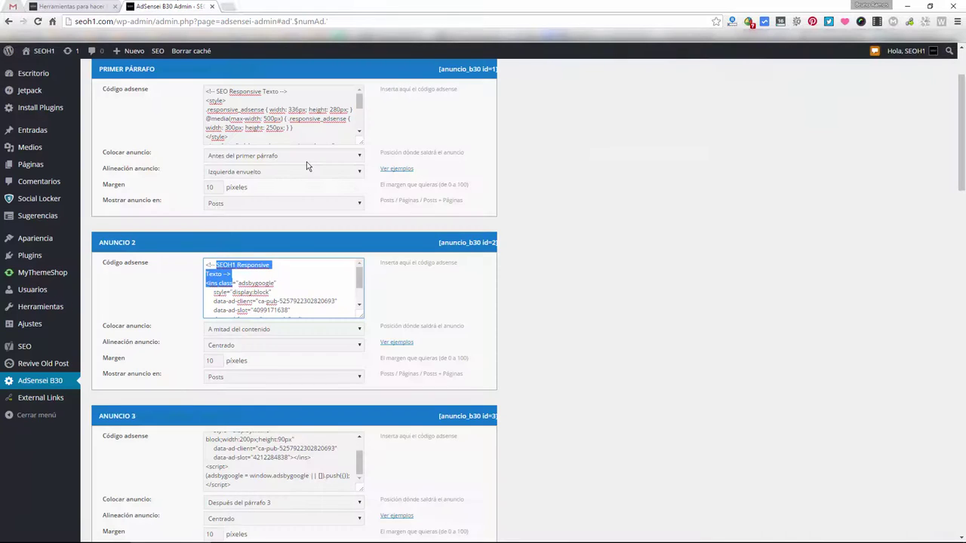
scroll(555, 316, "down", 1)
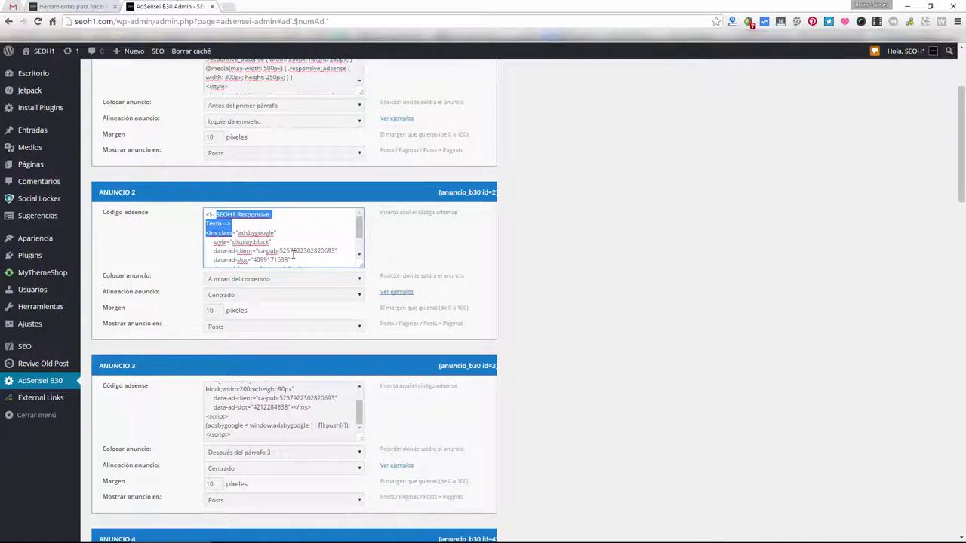
scroll(292, 255, "up", 3)
scroll(293, 255, "down", 2)
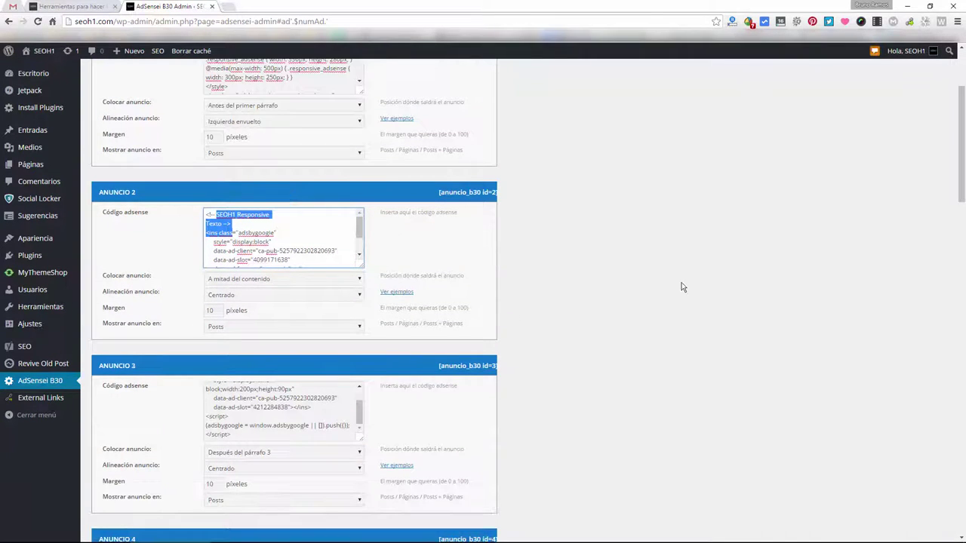
left_click(581, 280)
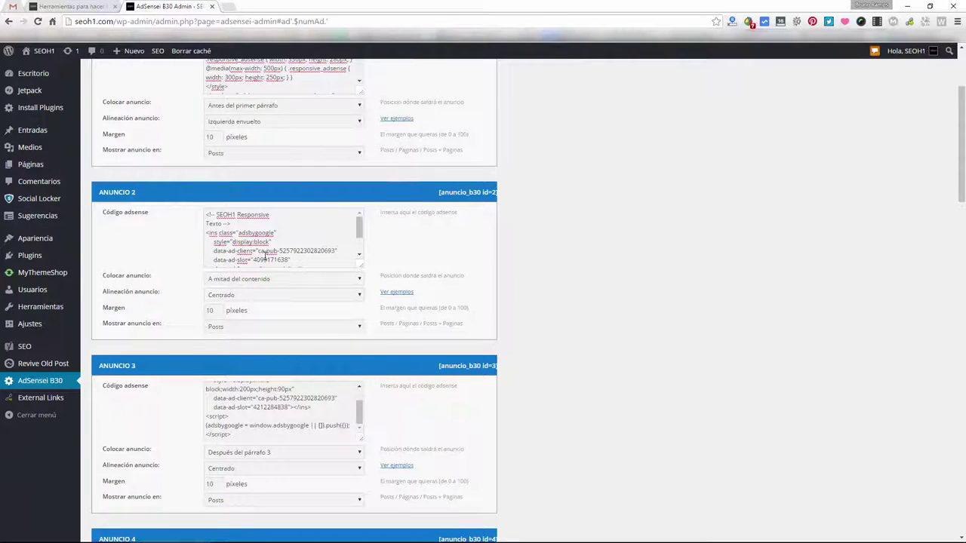
scroll(251, 259, "down", 2)
scroll(257, 260, "up", 5)
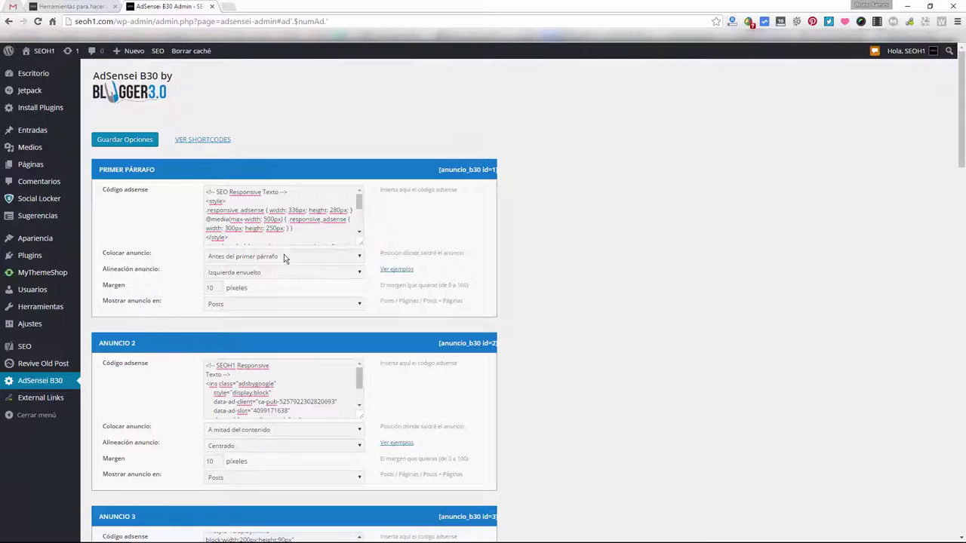
scroll(284, 257, "down", 3)
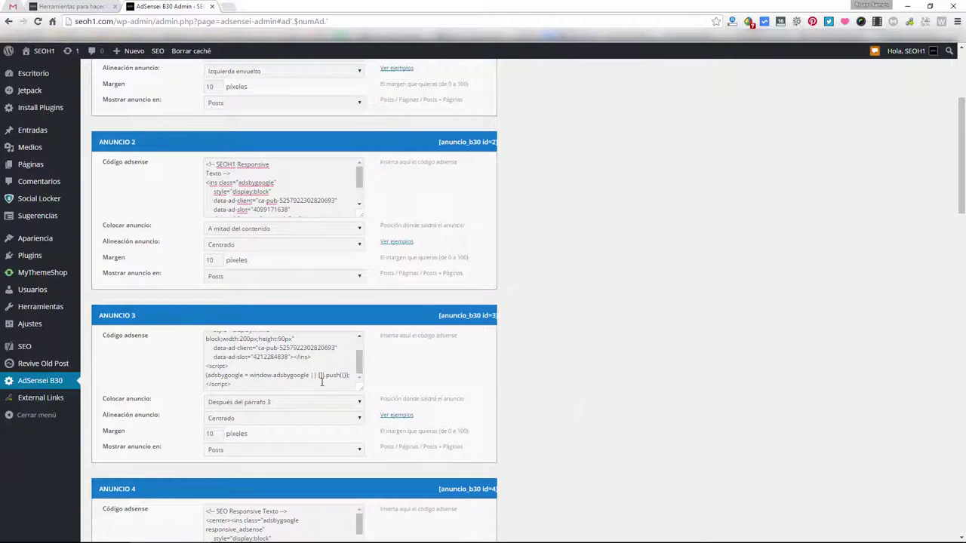
scroll(253, 370, "up", 3)
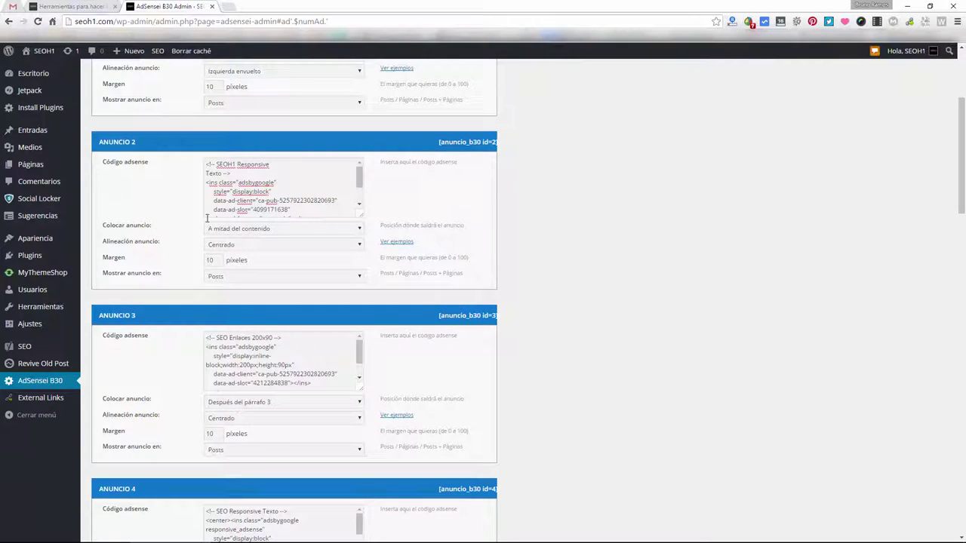
Find the ANUNCIO 3 link ad in the published article and check its position by going through the three paragraphs above it
key("ctrl+shift+Tab")
scroll(172, 218, "up", 12)
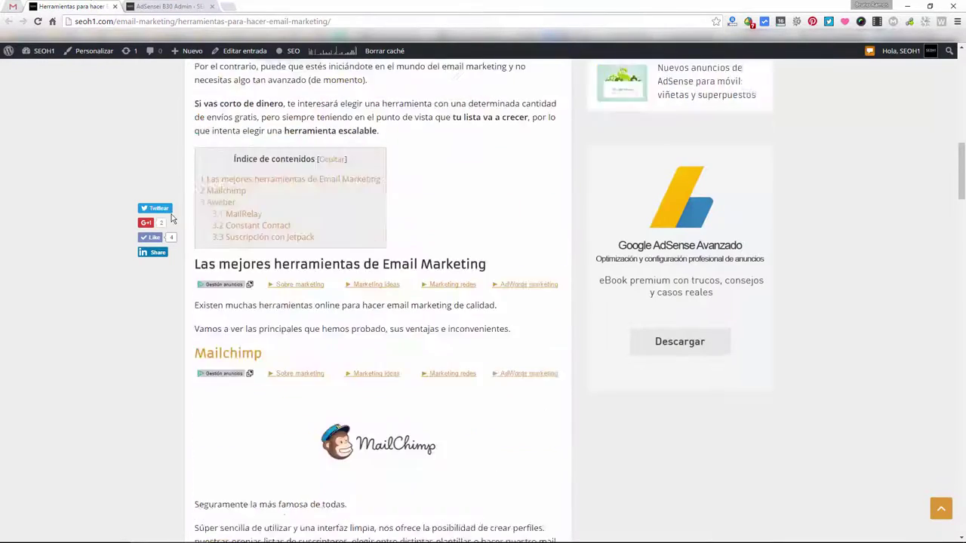
scroll(172, 218, "up", 7)
left_click_drag(420, 202, 455, 217)
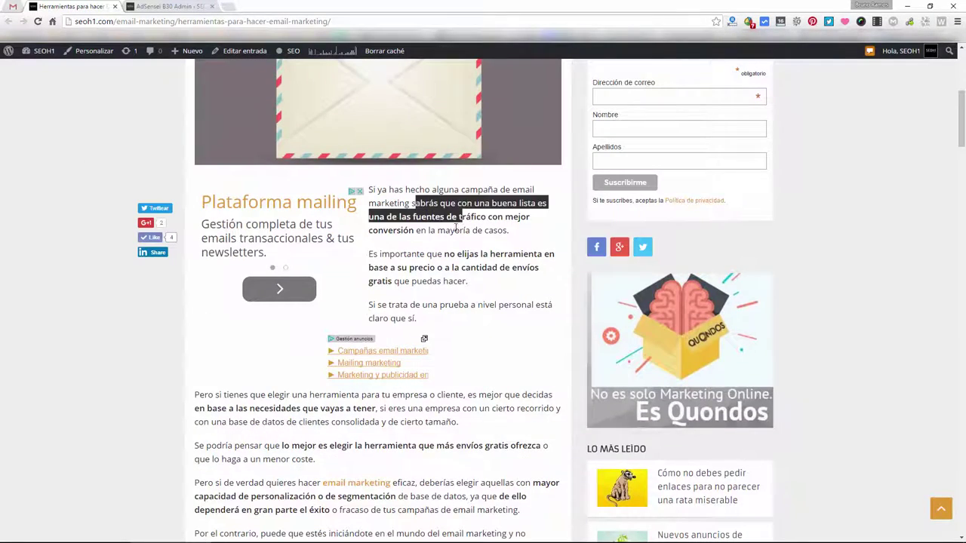
left_click_drag(427, 254, 445, 267)
left_click(400, 296)
left_click_drag(391, 318, 405, 370)
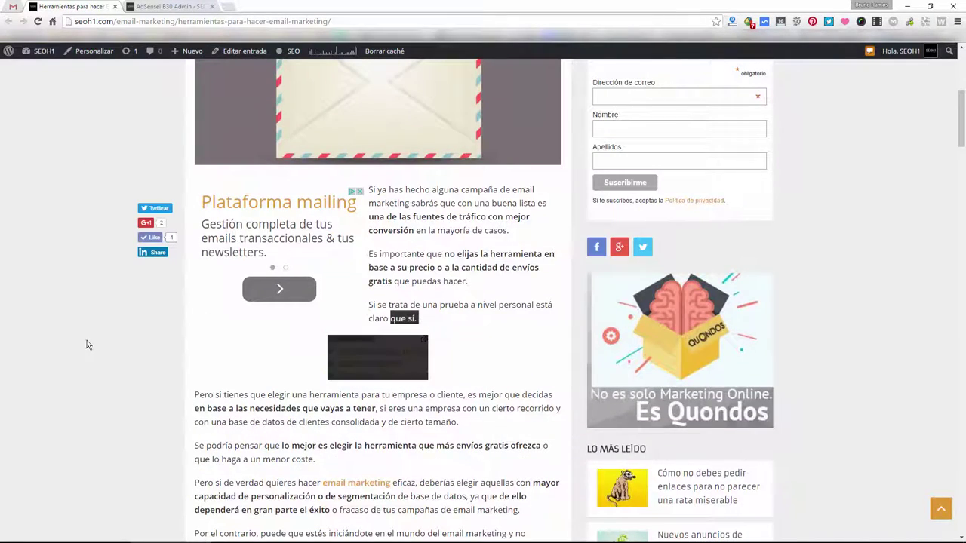
left_click(485, 362)
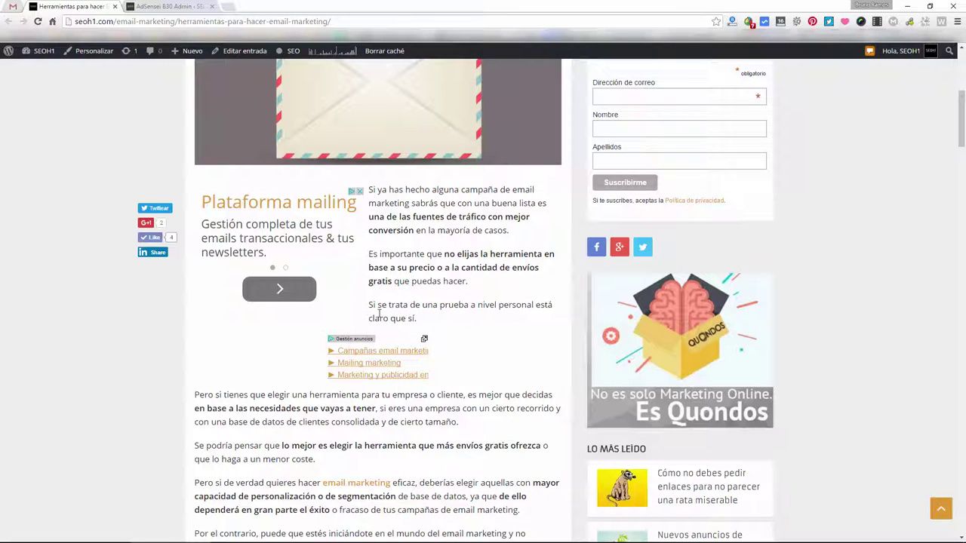
Review the placement options offered for ANUNCIO 3 without changing its setting, and look again at its link ad in the article
left_click(160, 6)
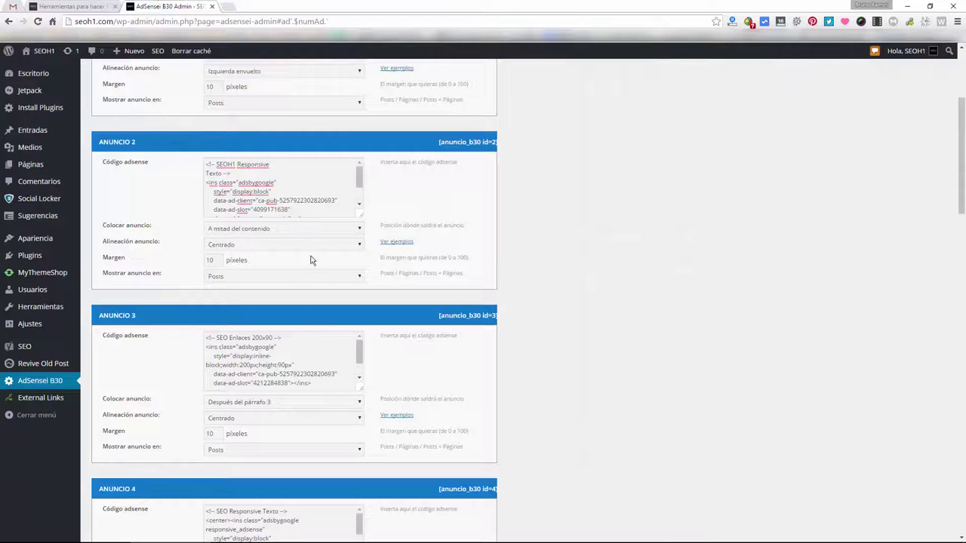
left_click(305, 402)
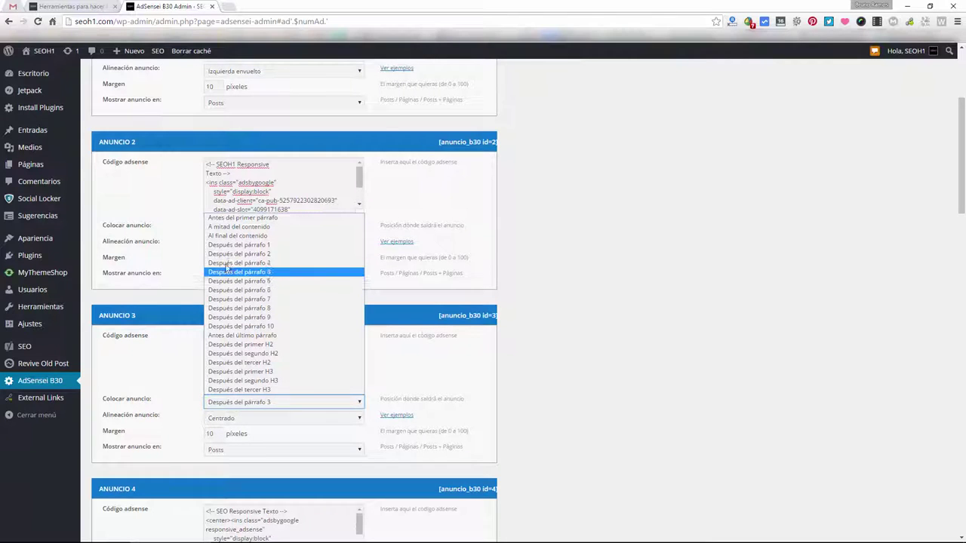
left_click(537, 284)
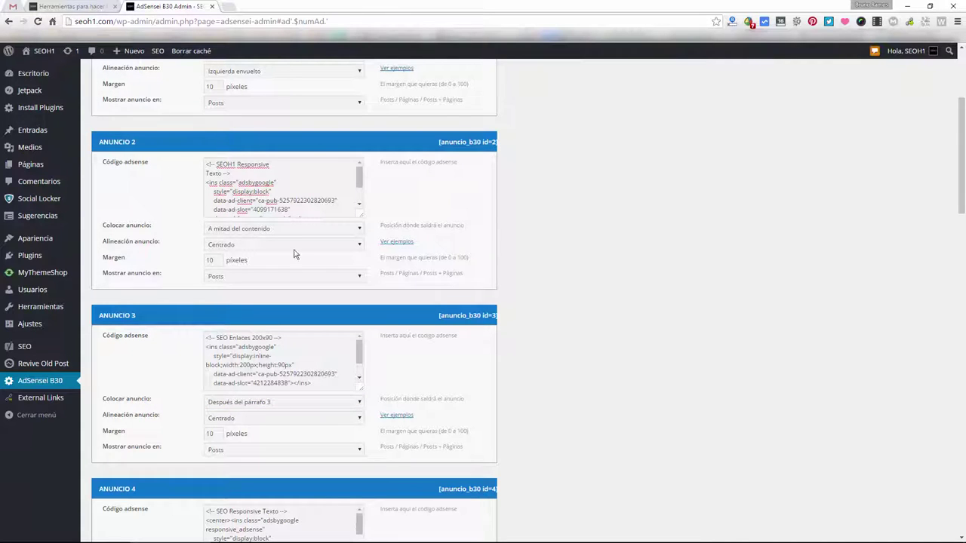
left_click(104, 6)
scroll(358, 379, "down", 1)
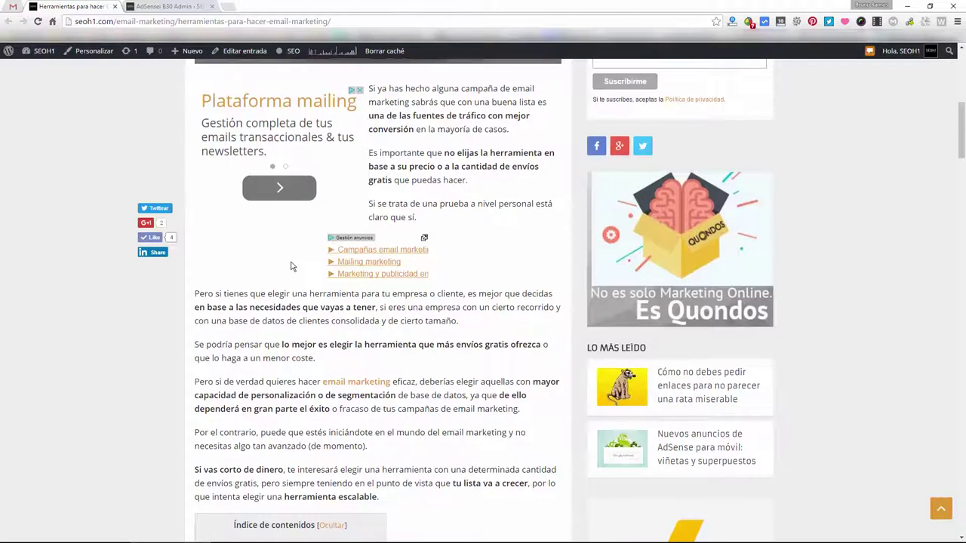
scroll(291, 264, "down", 3)
Review the code, placement, alignment and margin settings of ANUNCIO 4 in the AdSensei B30 settings
key("ctrl+Tab")
scroll(381, 219, "down", 1)
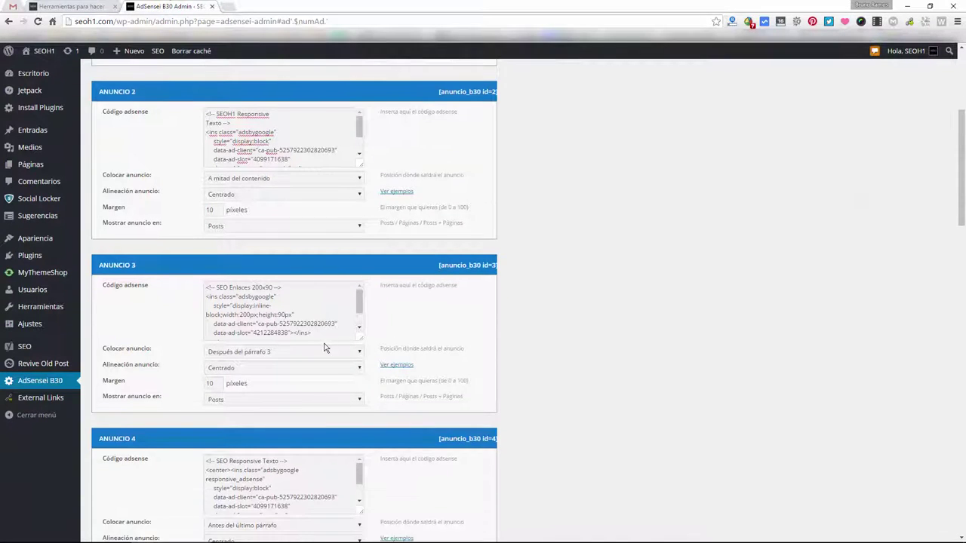
scroll(327, 345, "down", 1)
scroll(293, 318, "down", 3)
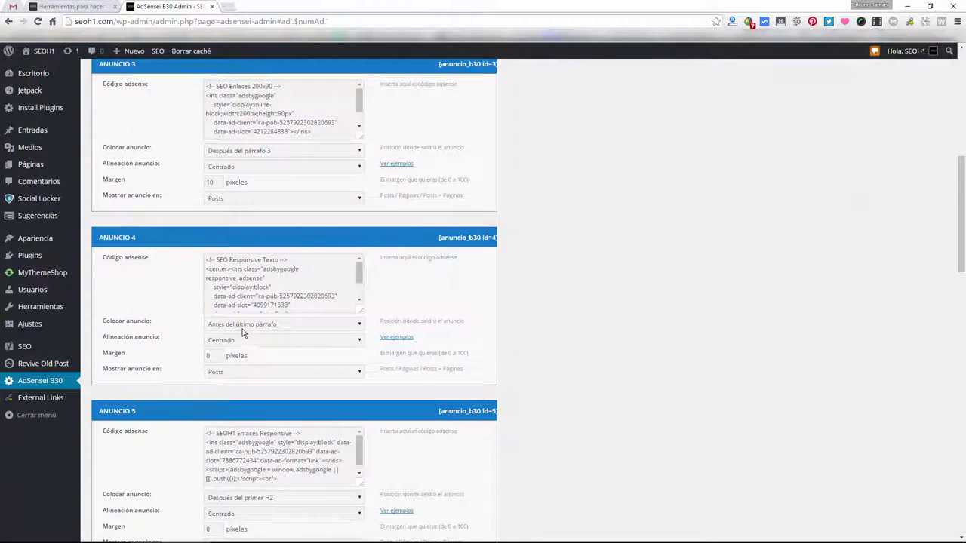
Find the ANUNCIO 4 ad near the article's end and examine its position between the closing question and the image credit
left_click(75, 6)
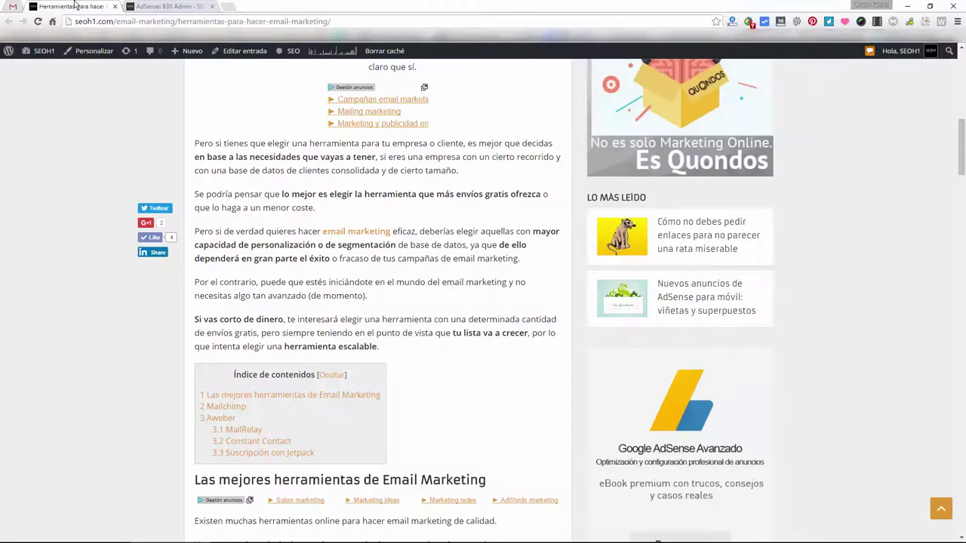
scroll(108, 132, "down", 15)
scroll(122, 204, "up", 8)
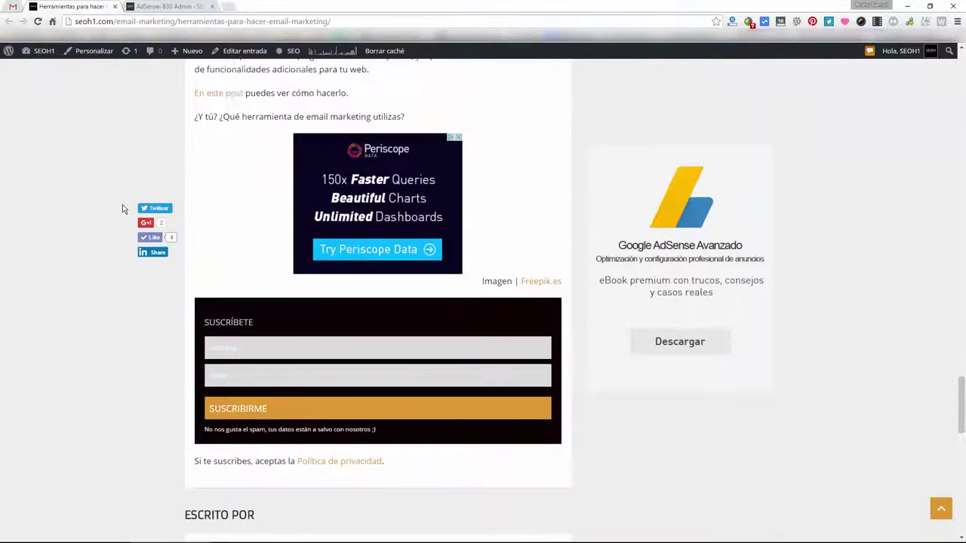
scroll(122, 209, "up", 3)
scroll(528, 453, "down", 1)
left_click_drag(479, 392, 565, 391)
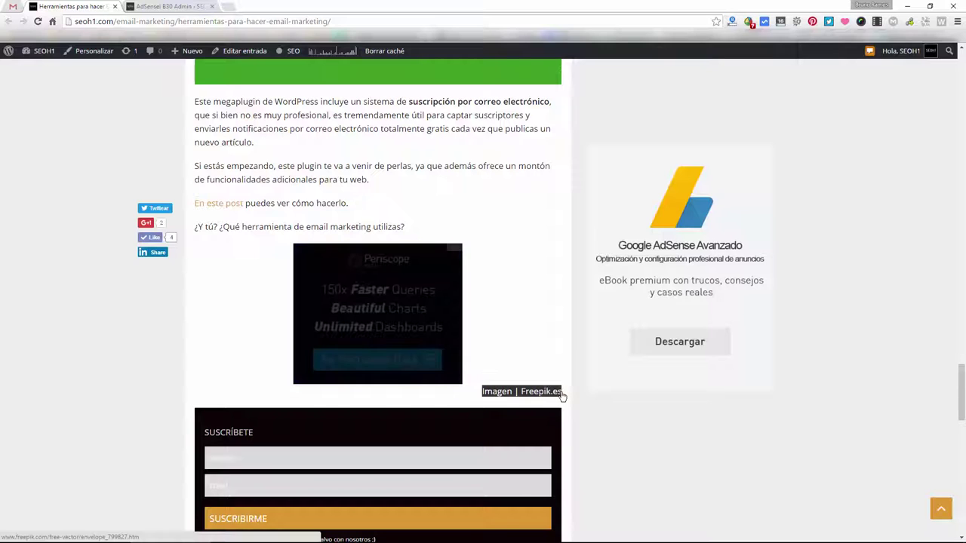
left_click(538, 349)
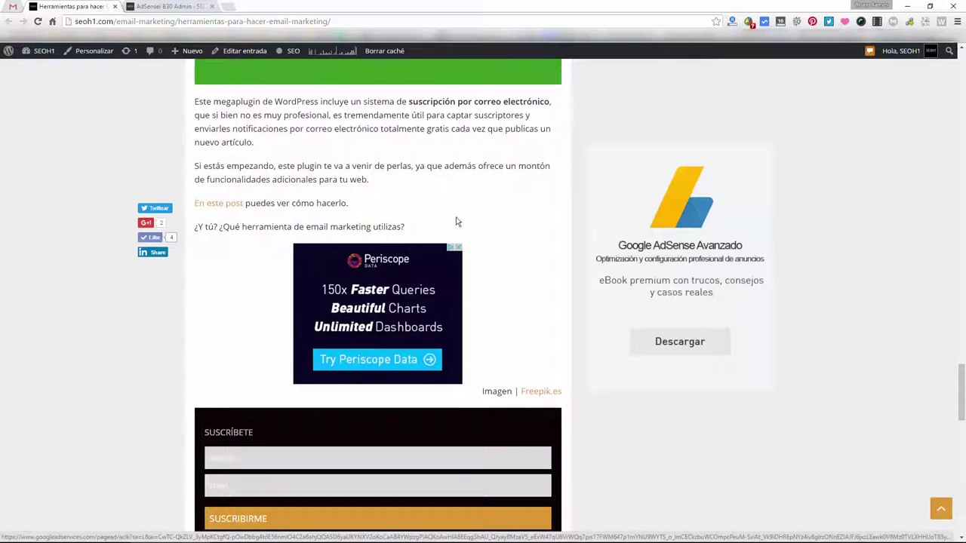
left_click_drag(479, 391, 568, 390)
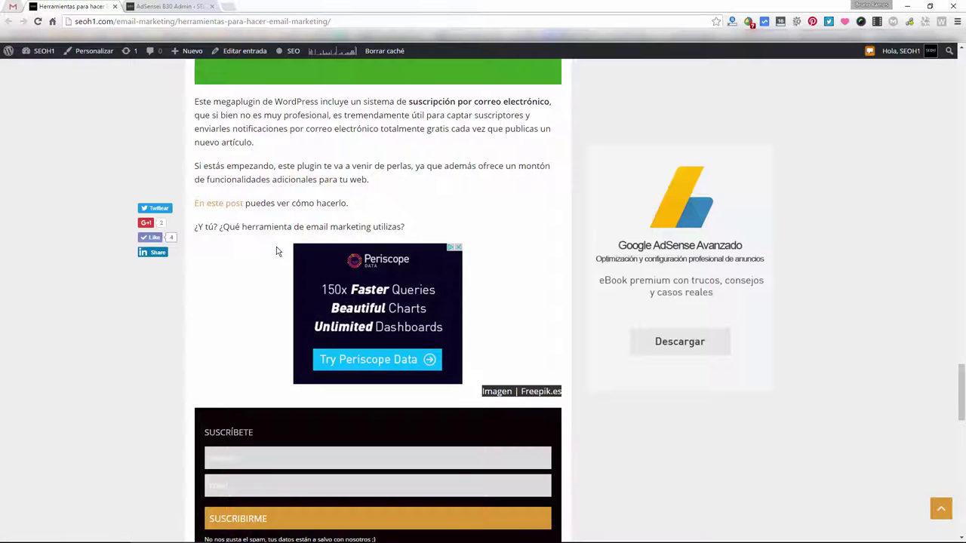
left_click_drag(187, 228, 415, 229)
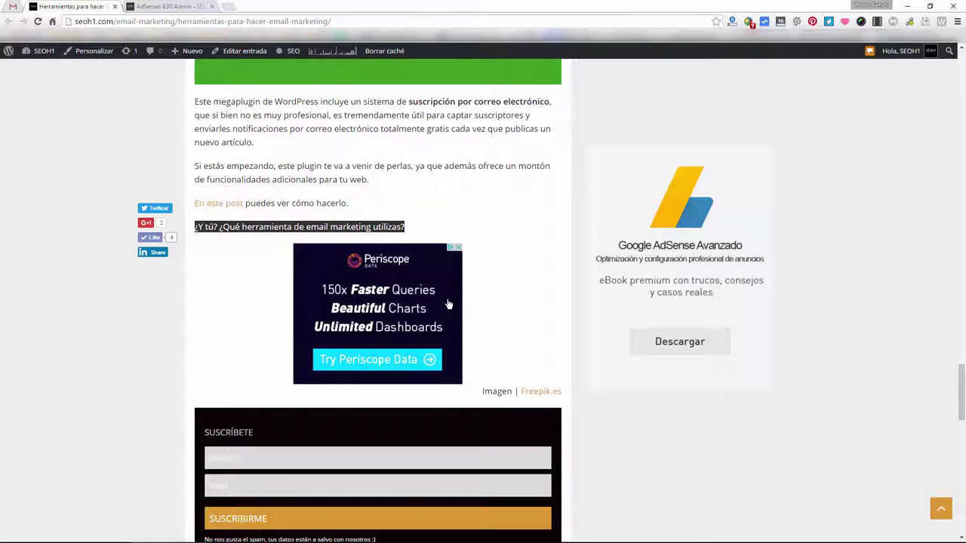
left_click(543, 318)
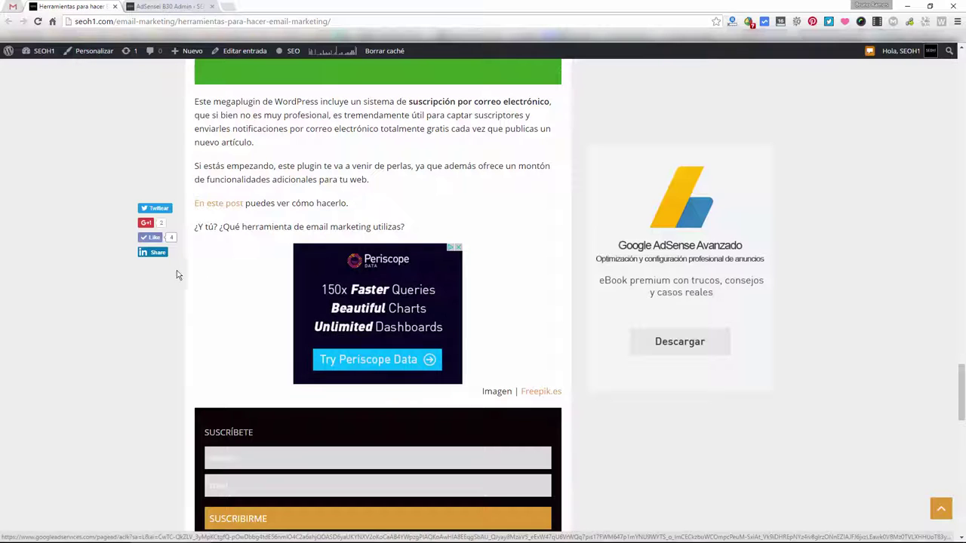
Review the link-ad code and heading-based placement settings of ANUNCIO 5 and ANUNCIO 6 in the AdSensei B30 settings
left_click(148, 6)
scroll(315, 276, "down", 2)
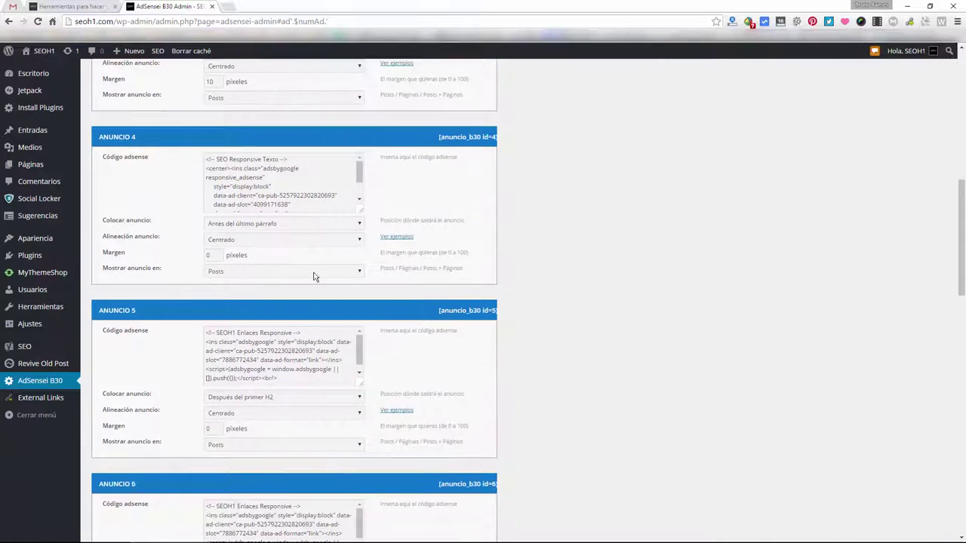
scroll(282, 300, "down", 2)
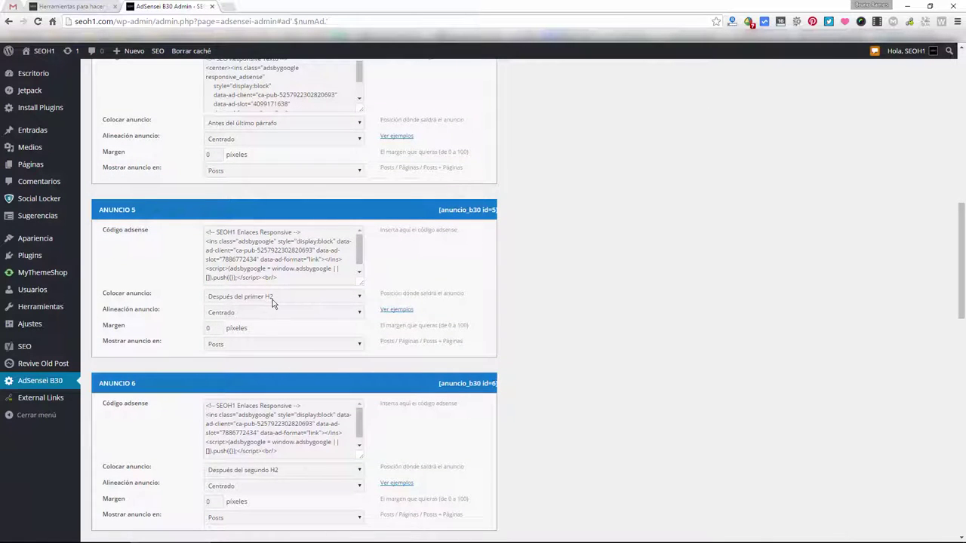
scroll(274, 478, "down", 1)
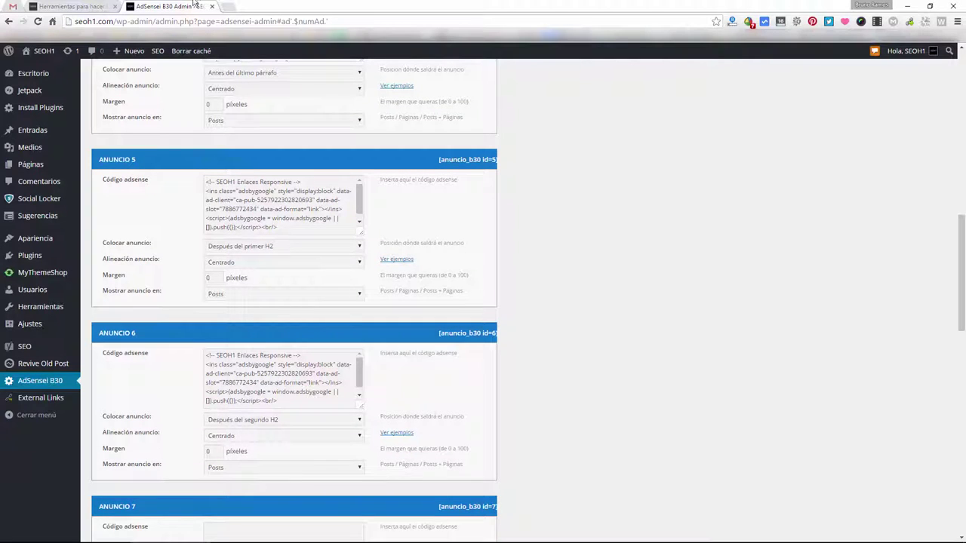
Reload the published article and jump from its contents index to "Las mejores herramientas de Email Marketing" to check the link ad below that heading
left_click(87, 6)
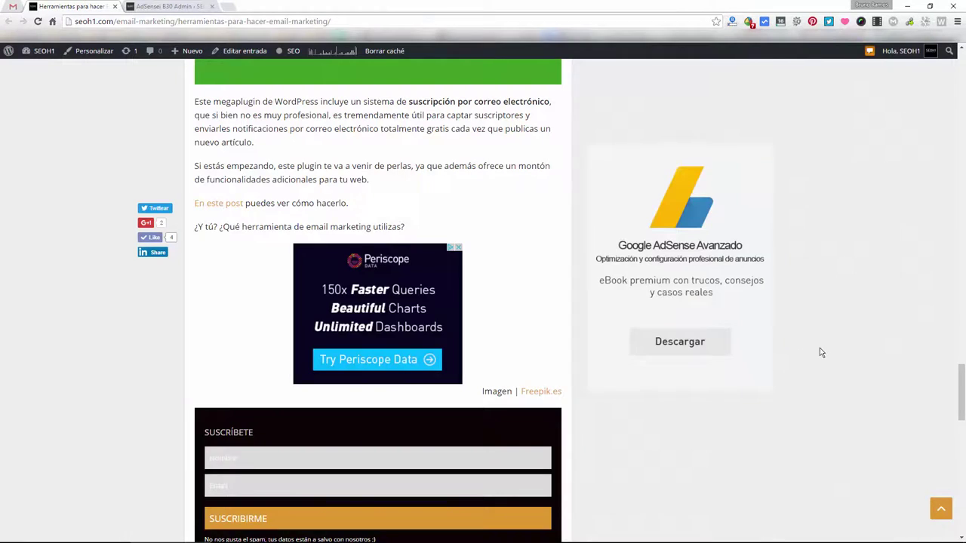
key("F5")
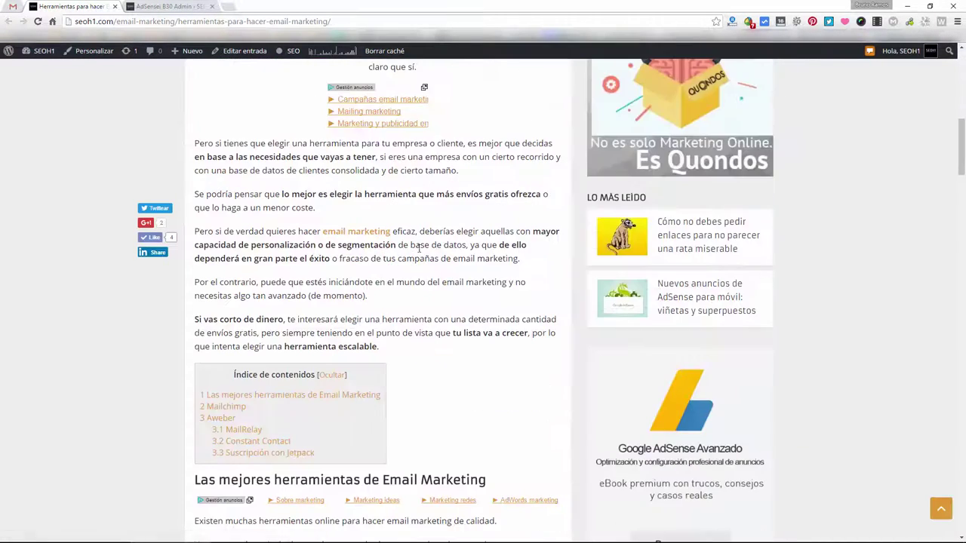
scroll(419, 249, "down", 2)
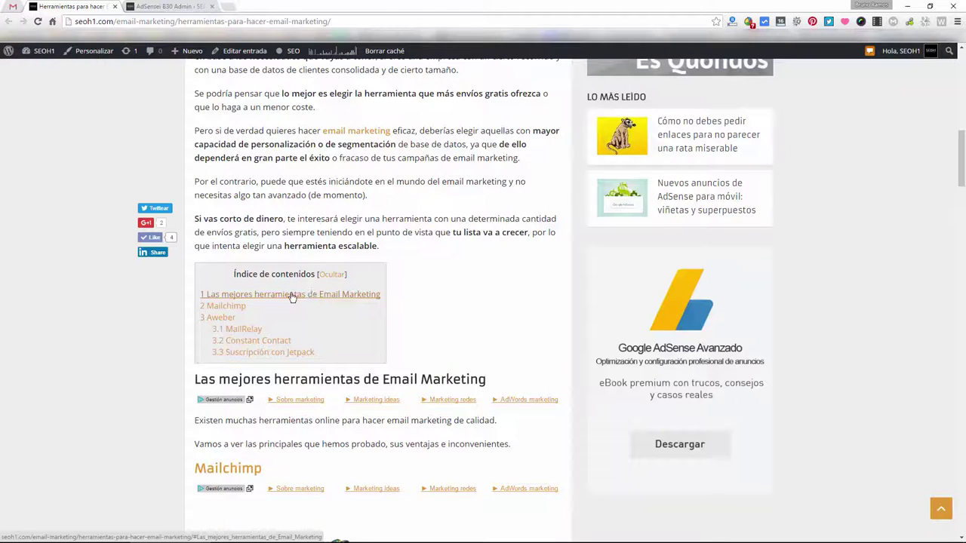
left_click(292, 295)
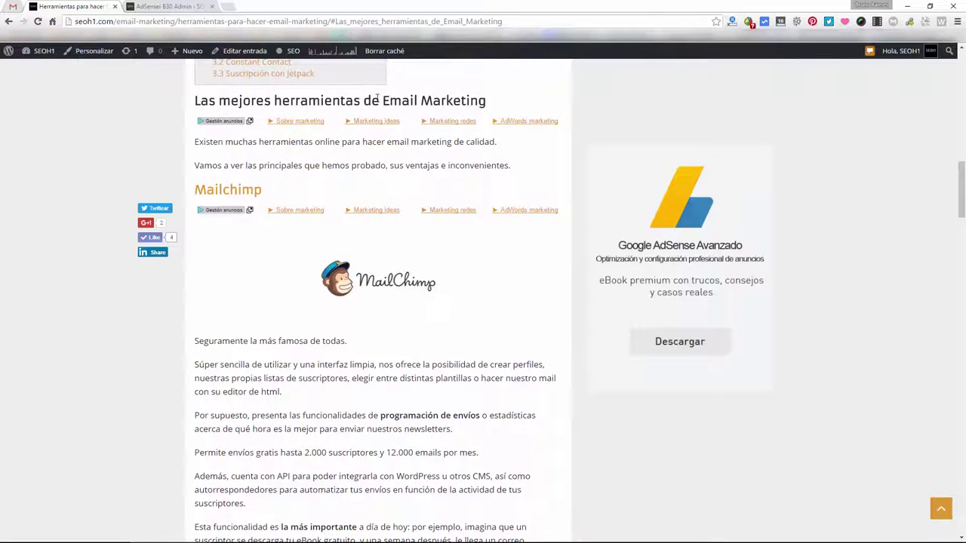
Jump to the Mailchimp section from the contents index and compare the link ads under the article's first two headings
scroll(324, 128, "up", 2)
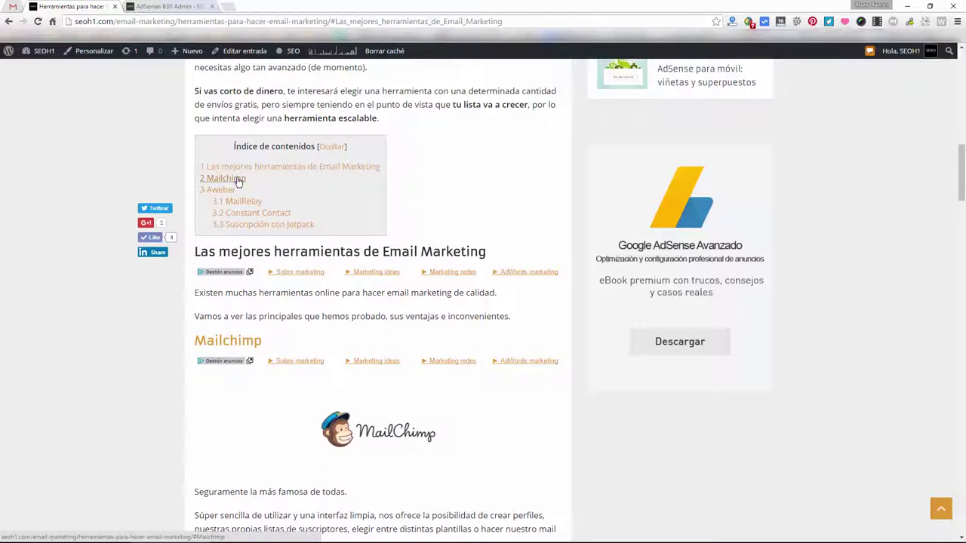
left_click(253, 179)
scroll(326, 188, "up", 1)
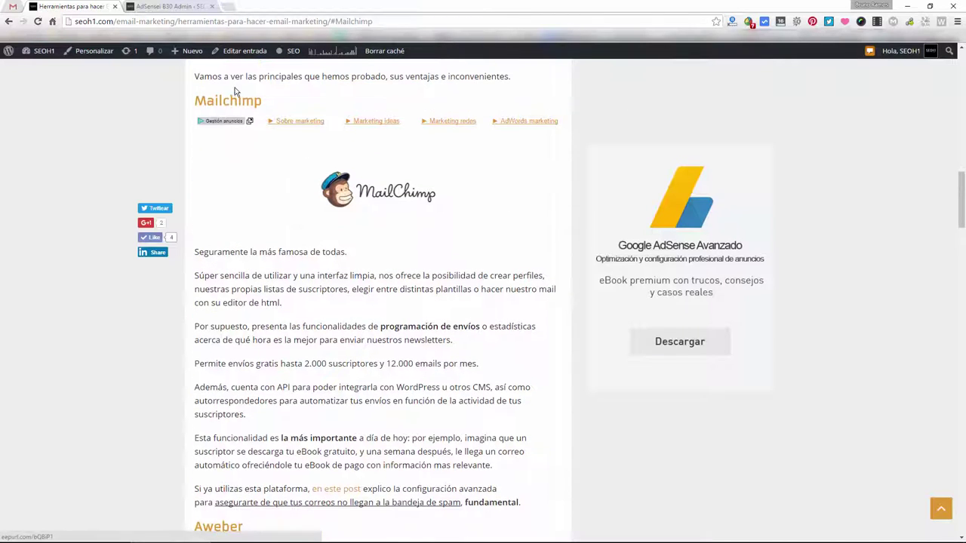
scroll(233, 129, "up", 2)
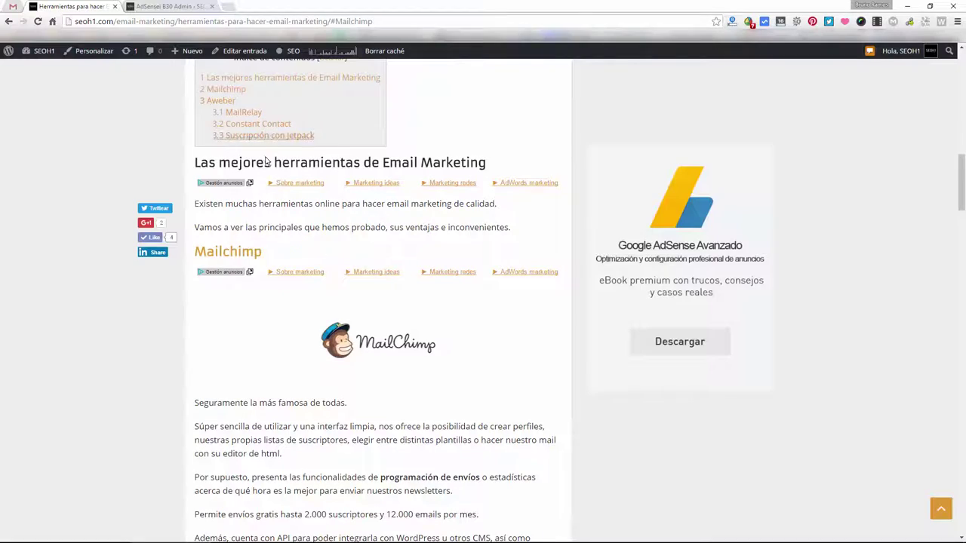
scroll(287, 181, "up", 8)
scroll(266, 223, "down", 20)
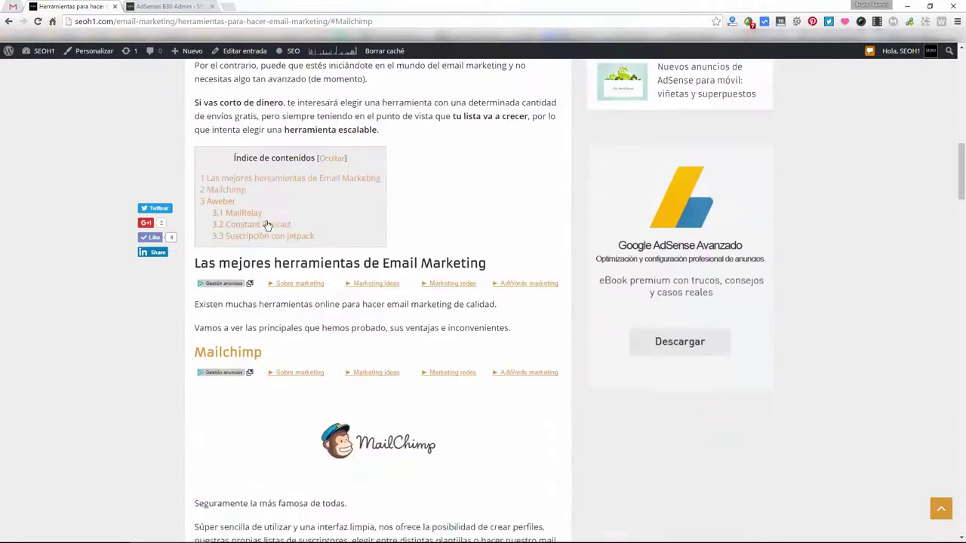
Review the ads throughout the article, from the opening paragraphs and first headings to the one below the closing question
scroll(273, 239, "down", 5)
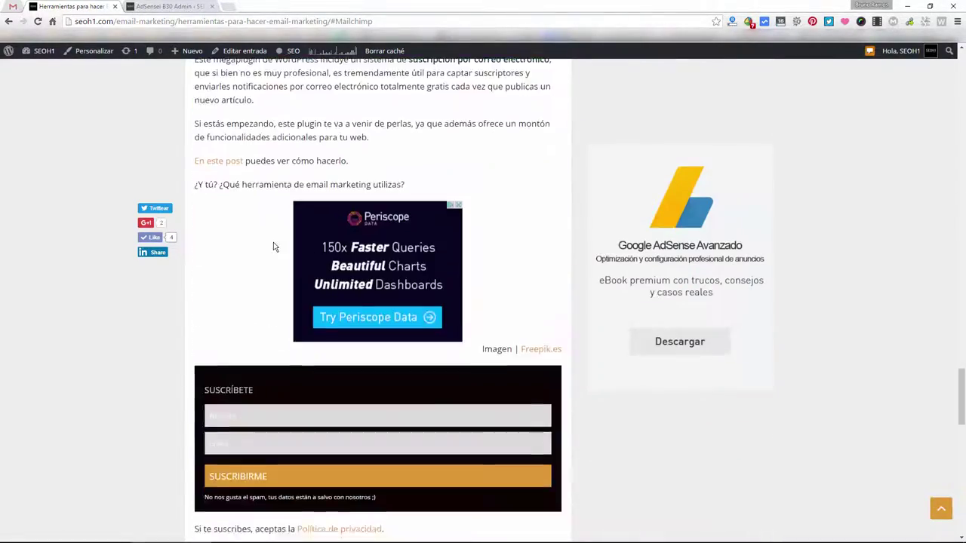
scroll(274, 242, "up", 18)
scroll(275, 240, "up", 15)
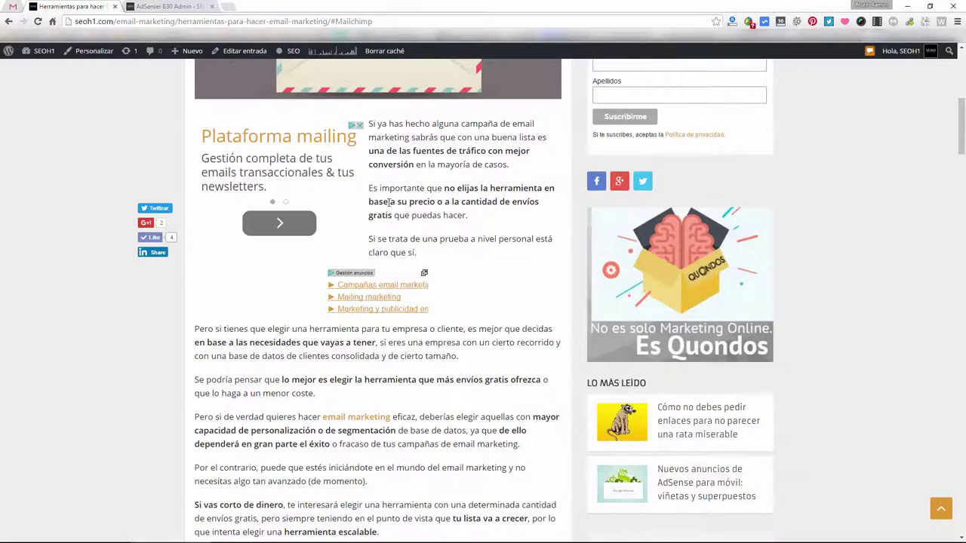
scroll(392, 202, "down", 6)
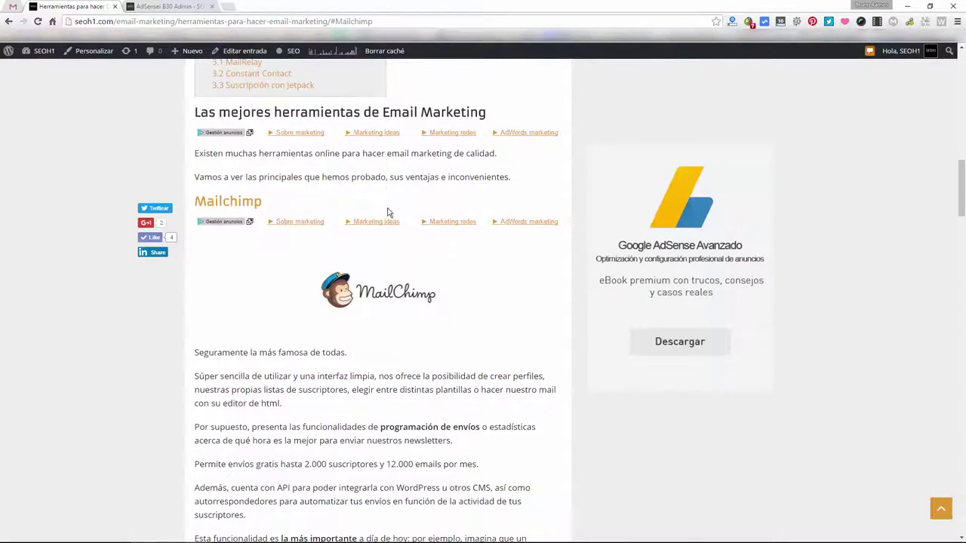
scroll(549, 282, "up", 4)
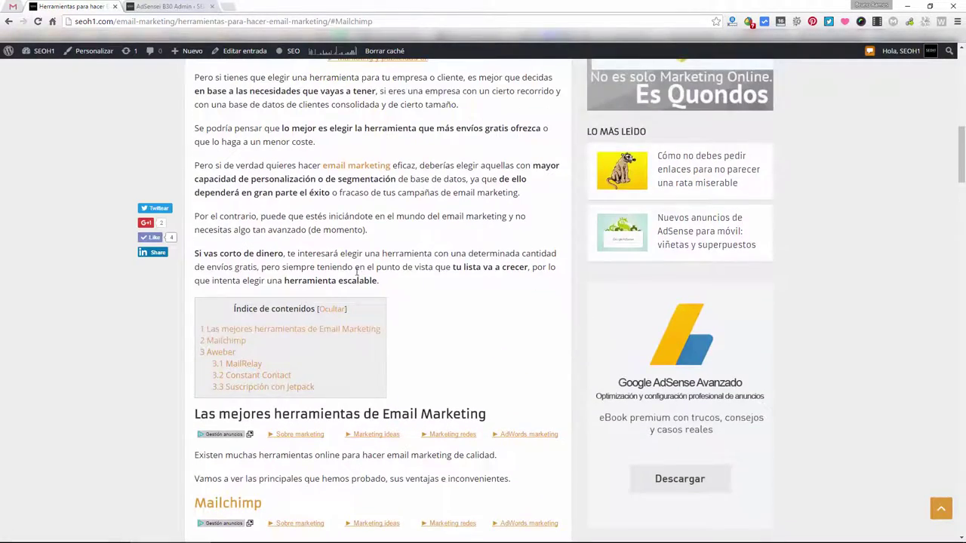
scroll(356, 273, "up", 3)
scroll(356, 283, "down", 6)
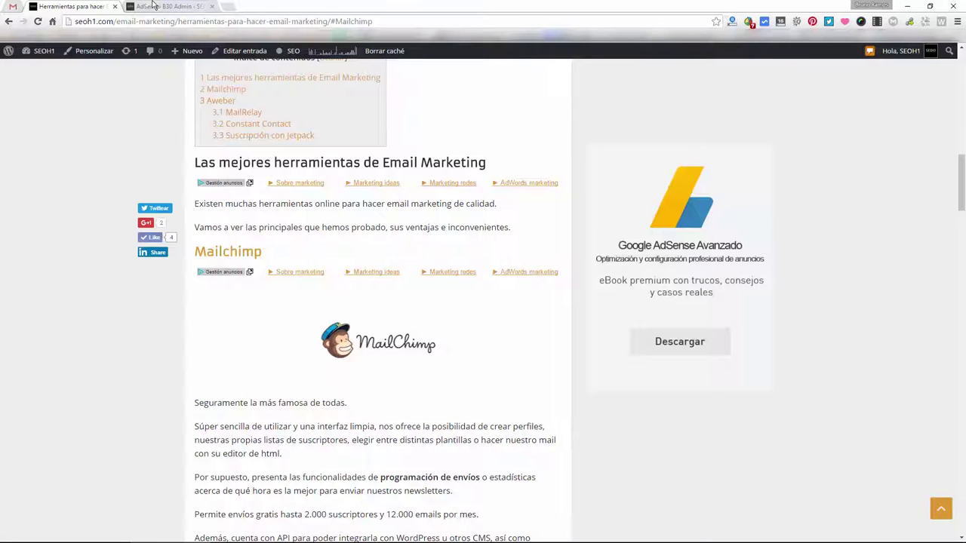
Examine the available placement options for the PRIMER PÁRRAFO ad block in the AdSensei B30 settings
key("ctrl+Tab")
scroll(281, 286, "up", 1)
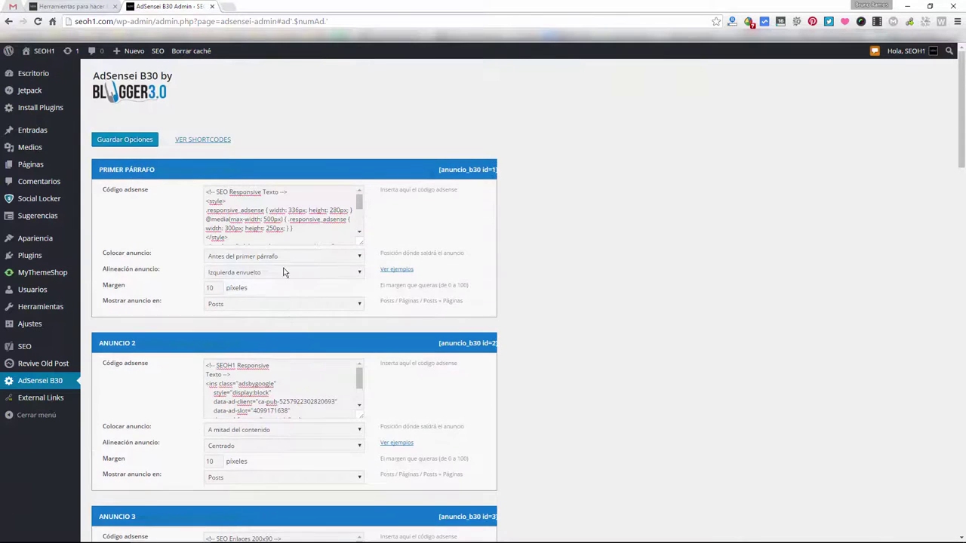
left_click(286, 257)
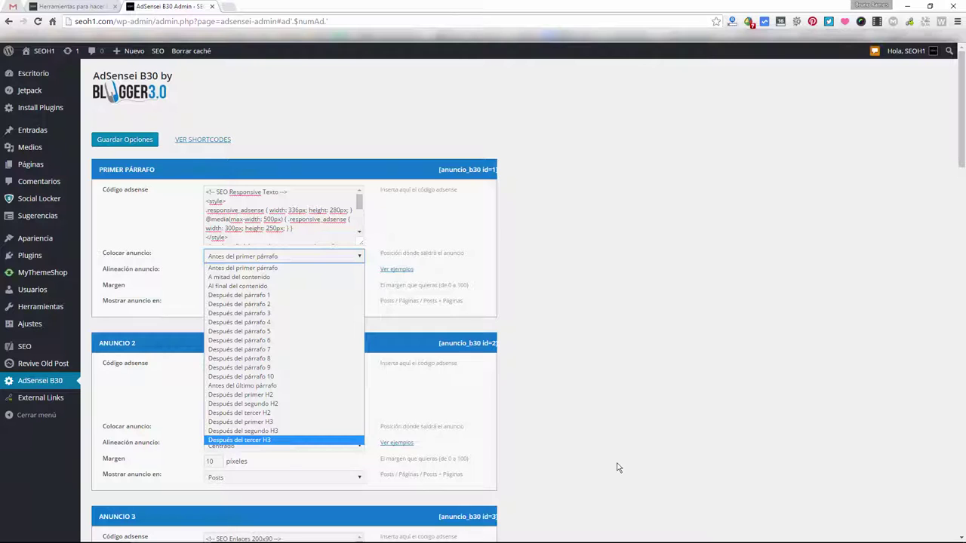
Return to the published article and check its ads from the opening paragraphs to the Aweber heading
left_click(97, 6)
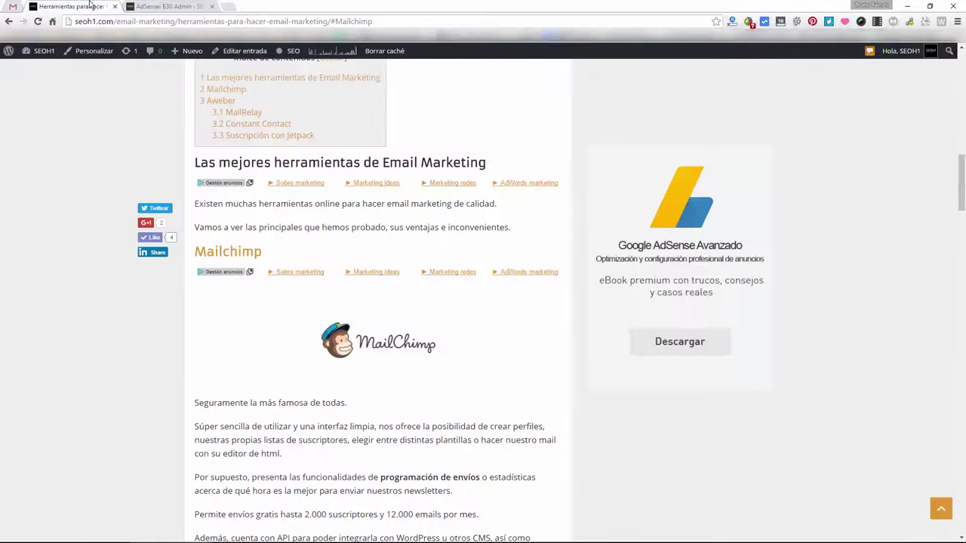
scroll(71, 135, "up", 7)
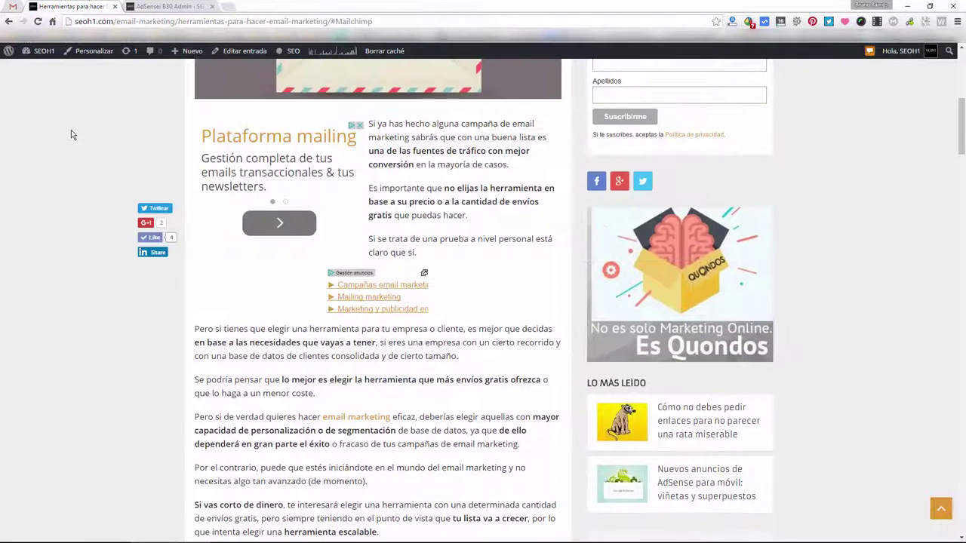
scroll(70, 134, "down", 4)
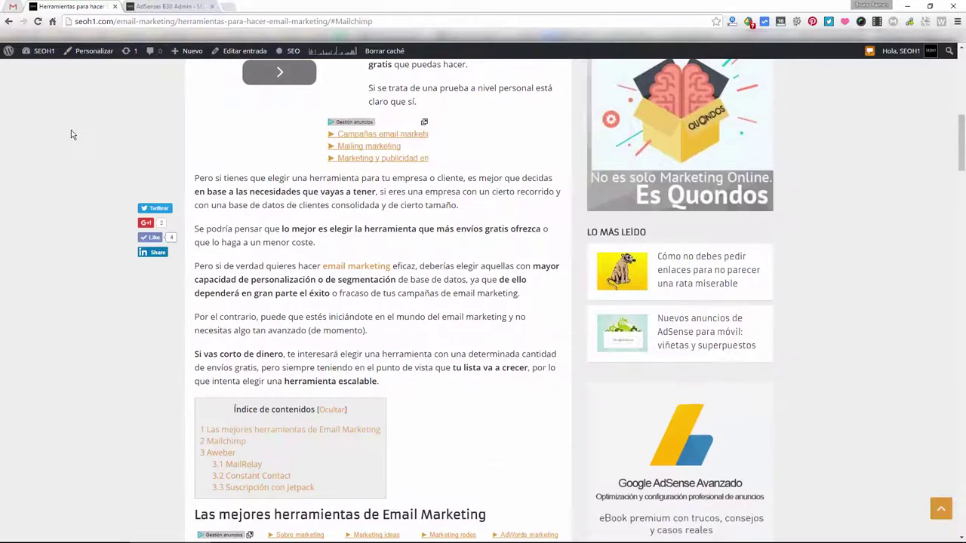
scroll(71, 135, "down", 8)
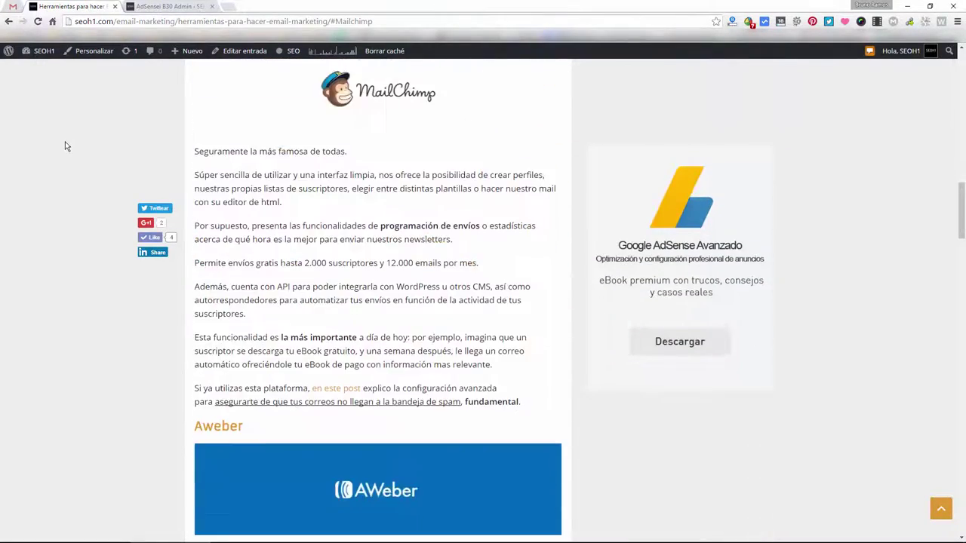
scroll(104, 146, "up", 3)
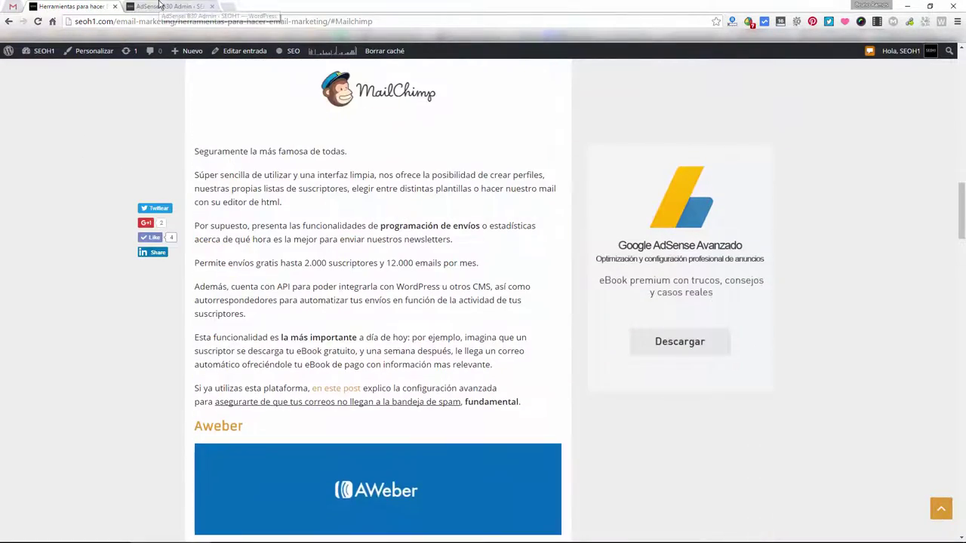
Copy the PRIMER PÁRRAFO block's shortcode from the AdSensei B30 settings and open the article for editing in HTML view
left_click(172, 6)
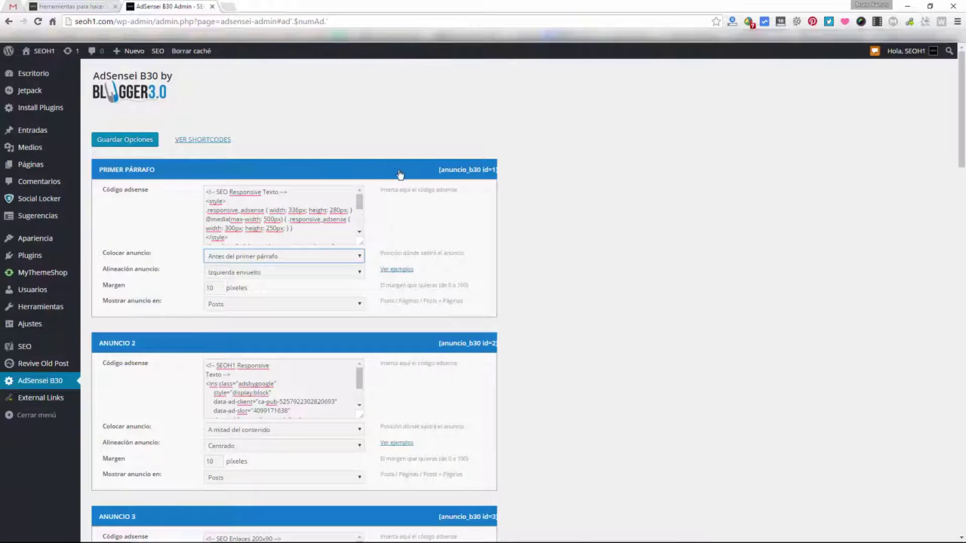
left_click(479, 175)
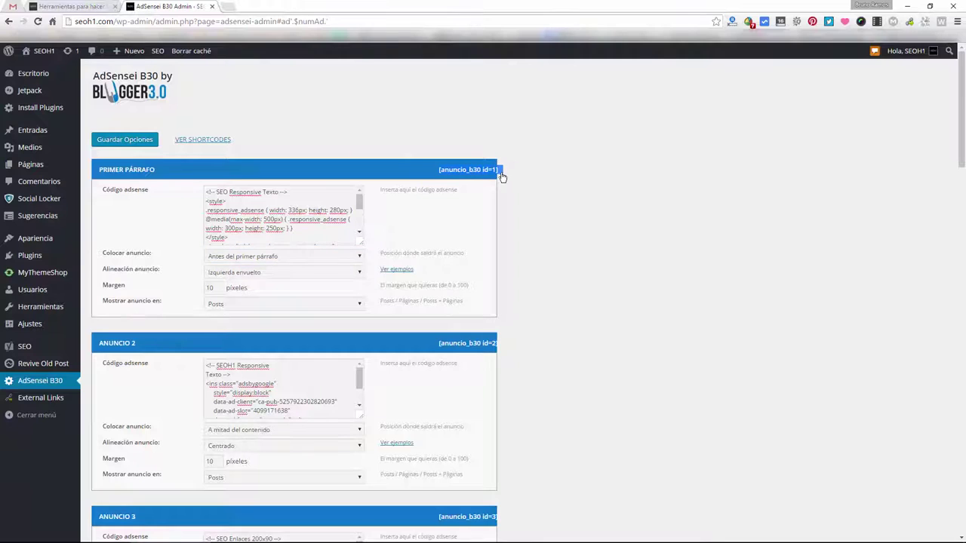
left_click(100, 6)
middle_click(234, 50)
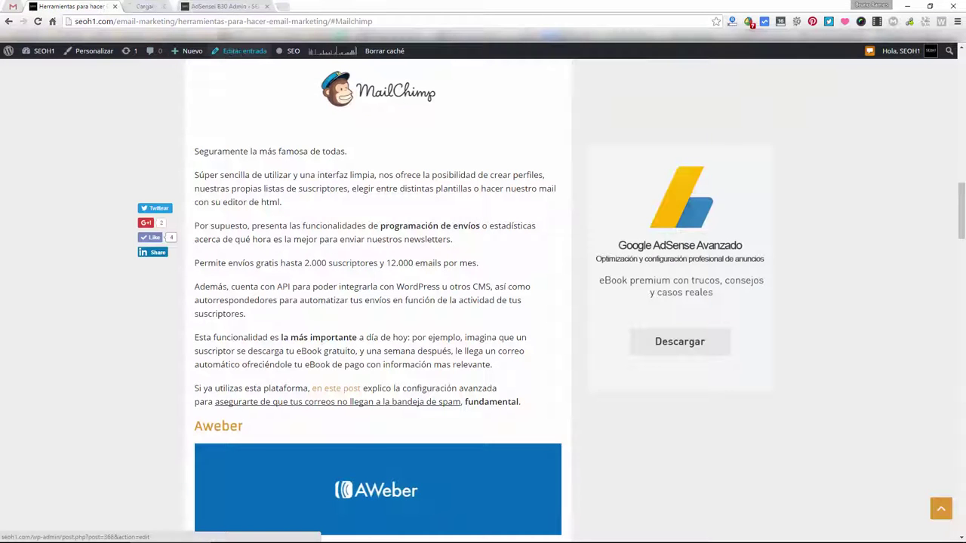
left_click(186, 5)
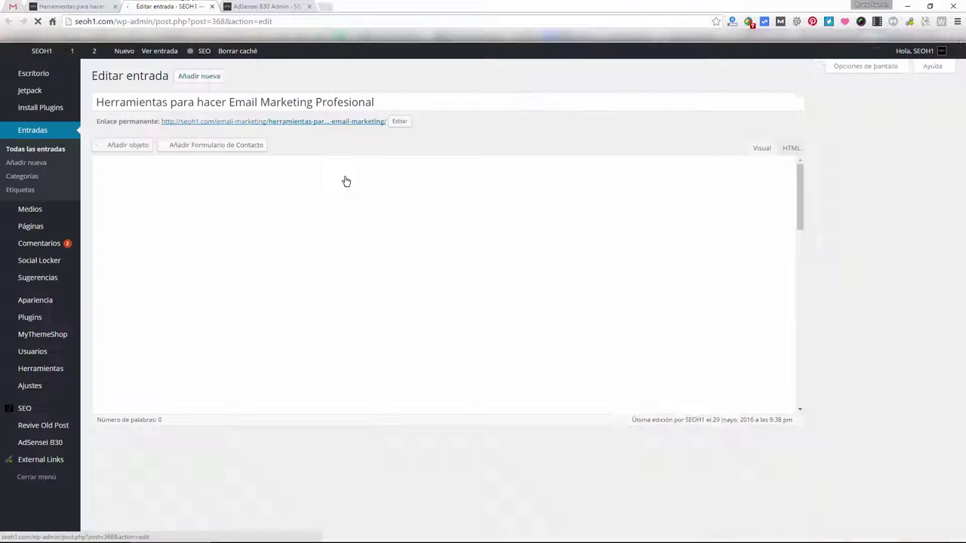
left_click(782, 149)
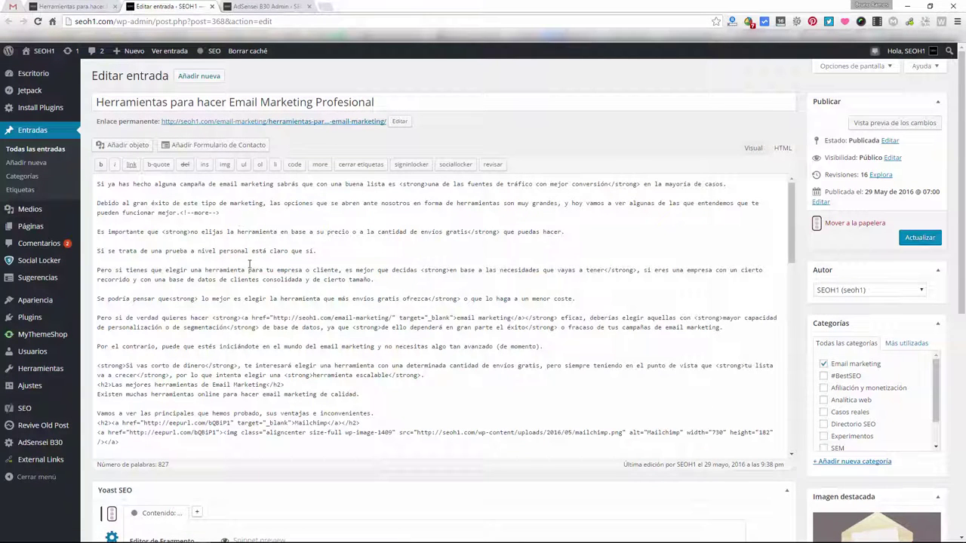
Insert [anuncio_b30 id=1] as its own paragraph after the one ending "que puedas hacer." and update the post
left_click(605, 230)
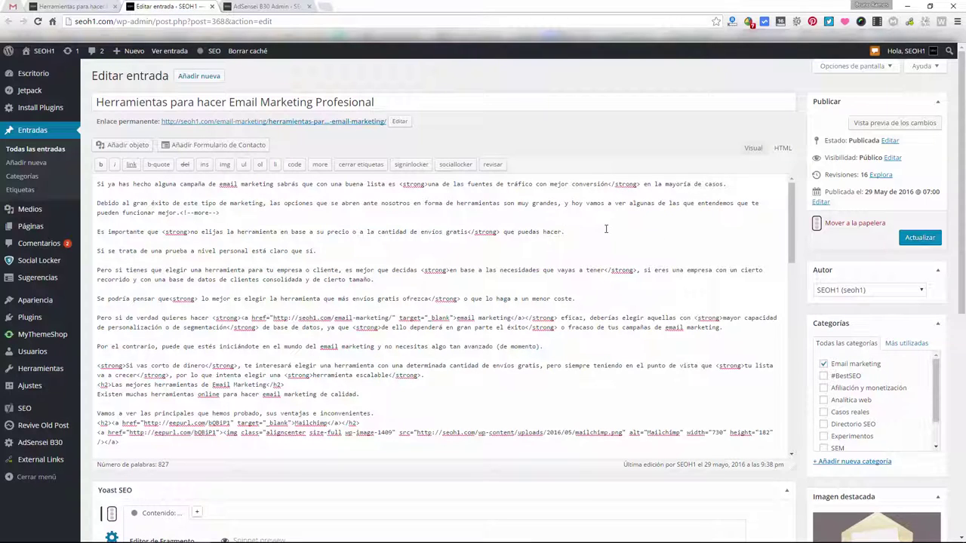
key("Return")
key("Return")
type("[anuncio_b30 id=1]")
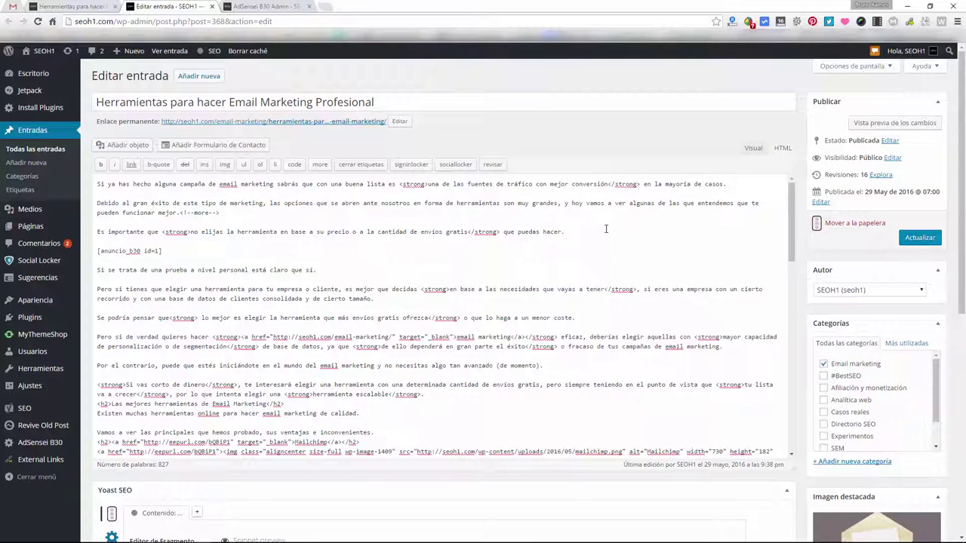
left_click(920, 238)
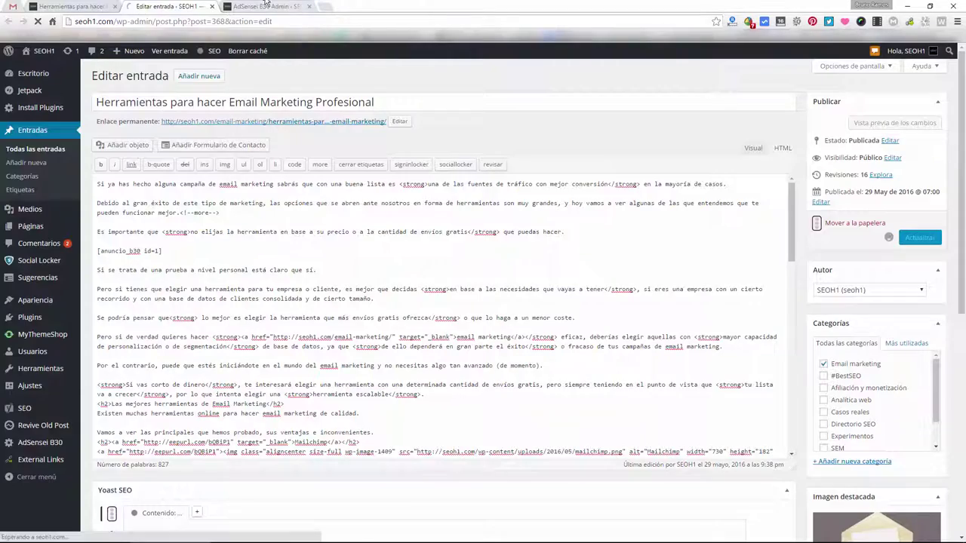
Move the published article's browser tab after the AdSensei B30 tab and reload the article to check the shortcode ad
left_click(266, 6)
left_click(81, 6)
left_click_drag(82, 6, 276, 7)
scroll(313, 188, "up", 10)
scroll(314, 181, "up", 3)
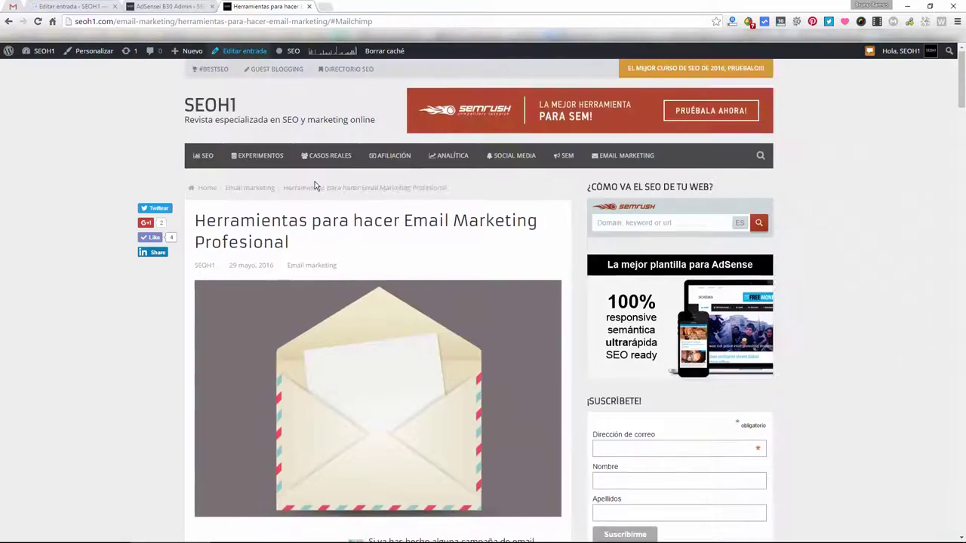
scroll(314, 181, "down", 5)
key("F5")
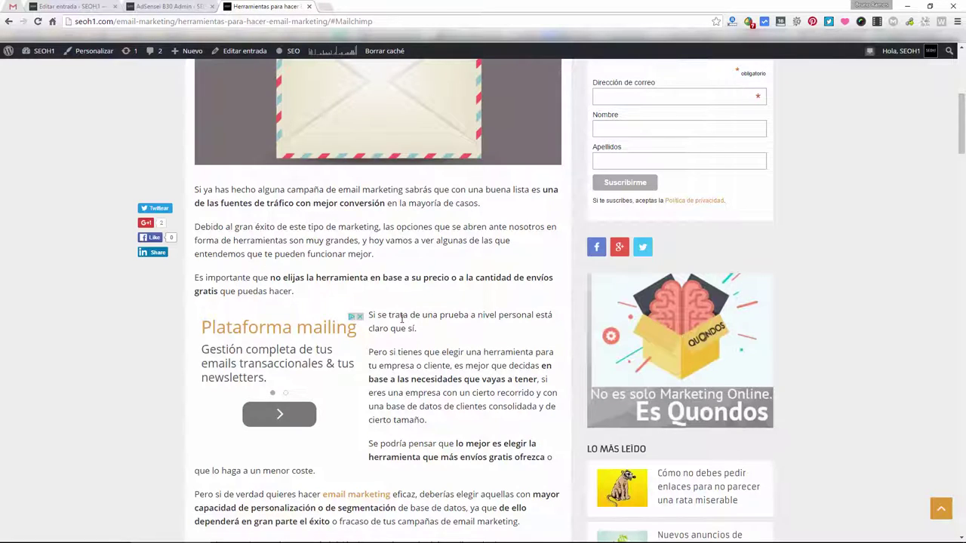
Scan the reloaded article from the shortcode ad to the Jetpack section and back for automatically placed ads
scroll(400, 318, "down", 12)
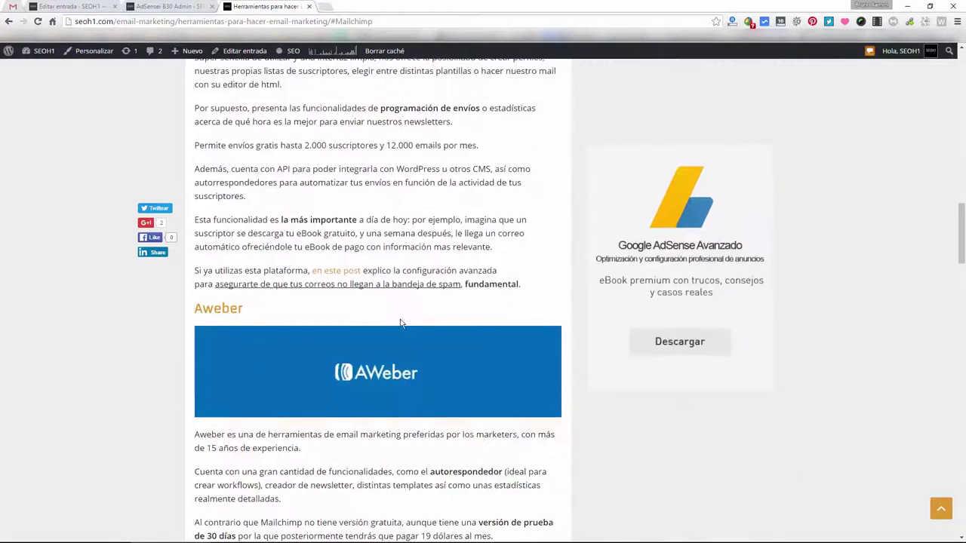
scroll(401, 323, "down", 11)
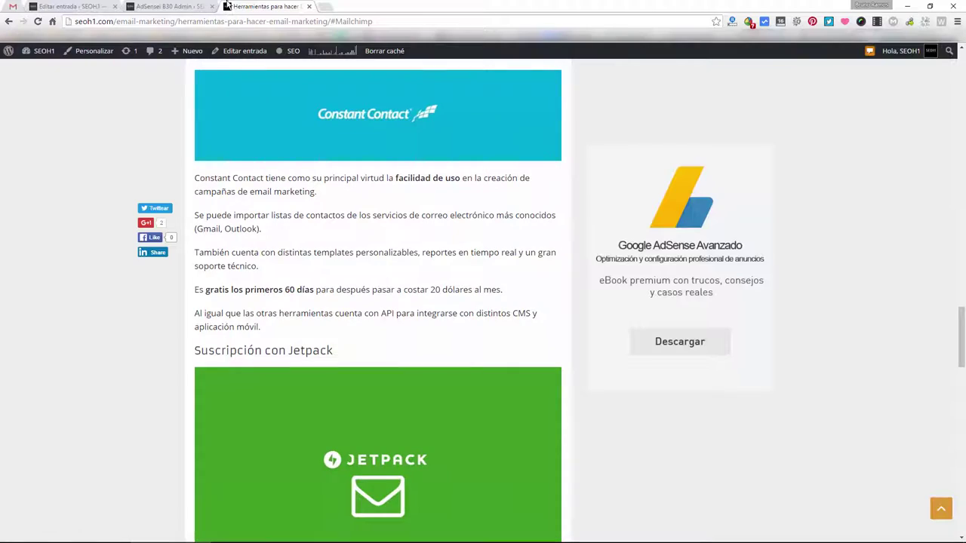
scroll(245, 200, "up", 10)
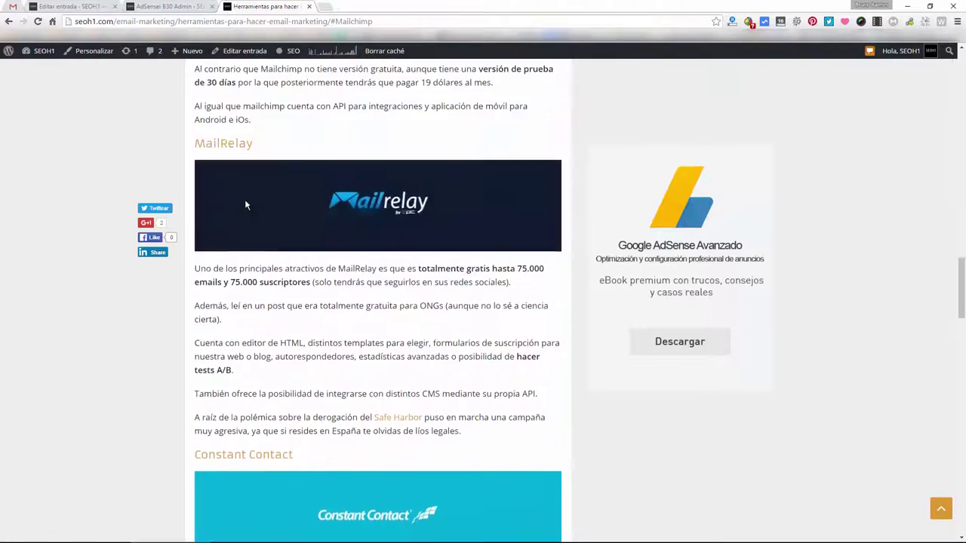
scroll(245, 200, "up", 12)
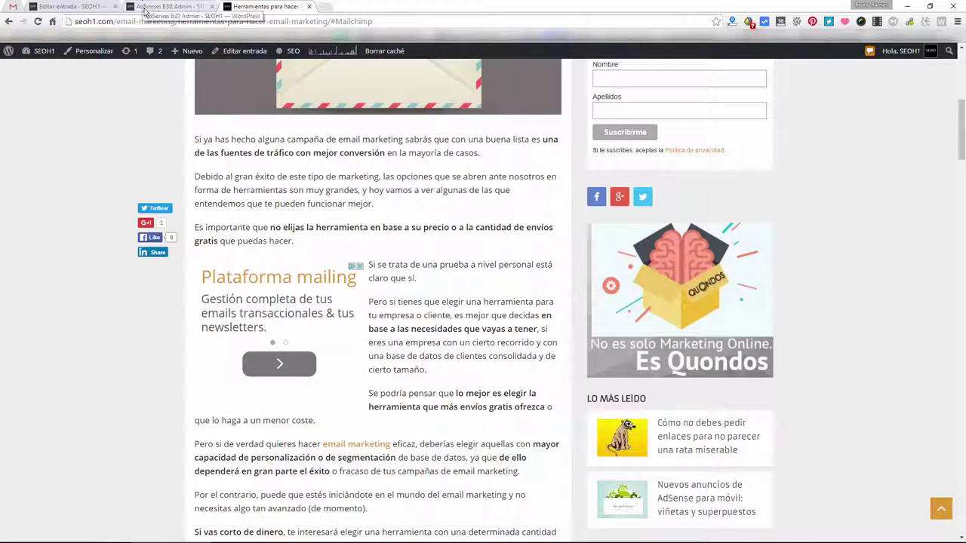
scroll(288, 178, "down", 4)
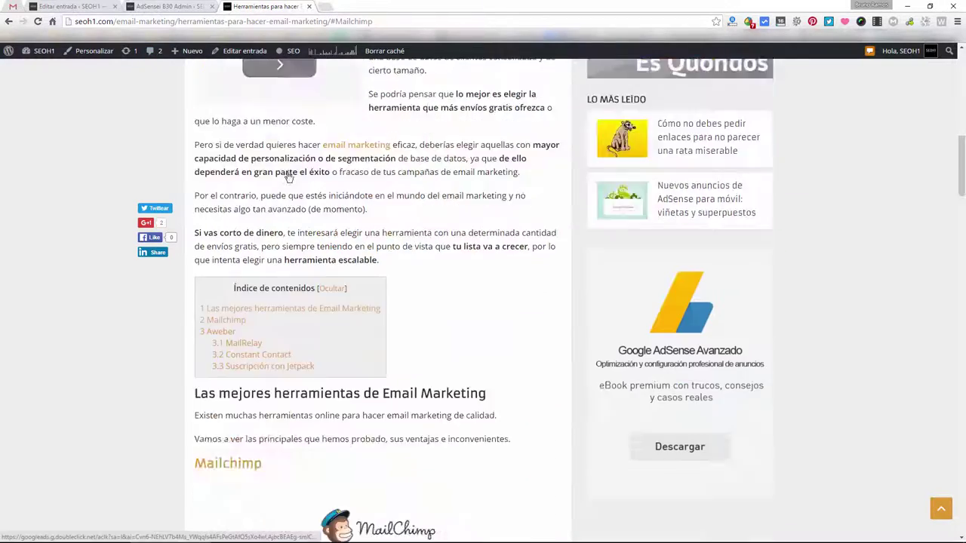
scroll(286, 178, "down", 15)
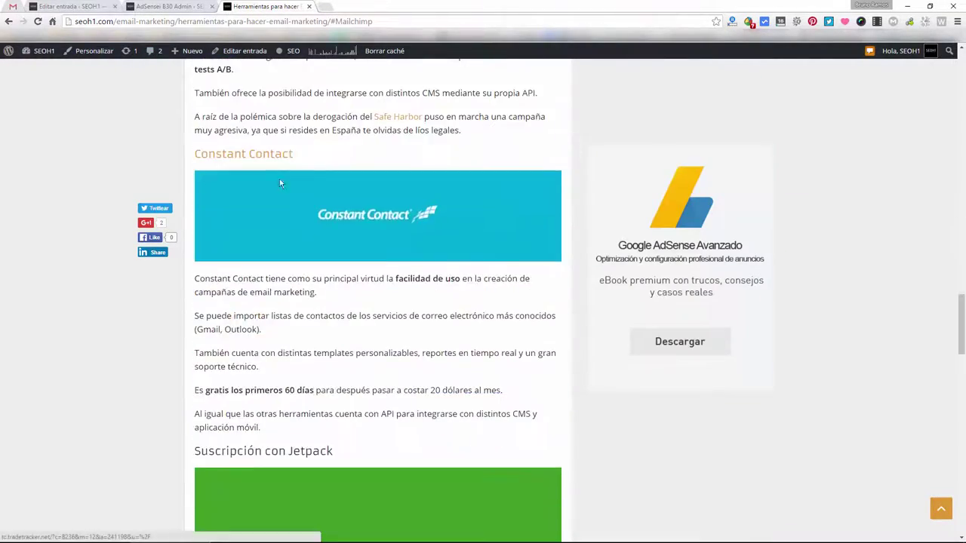
scroll(280, 170, "down", 9)
scroll(80, 129, "up", 5)
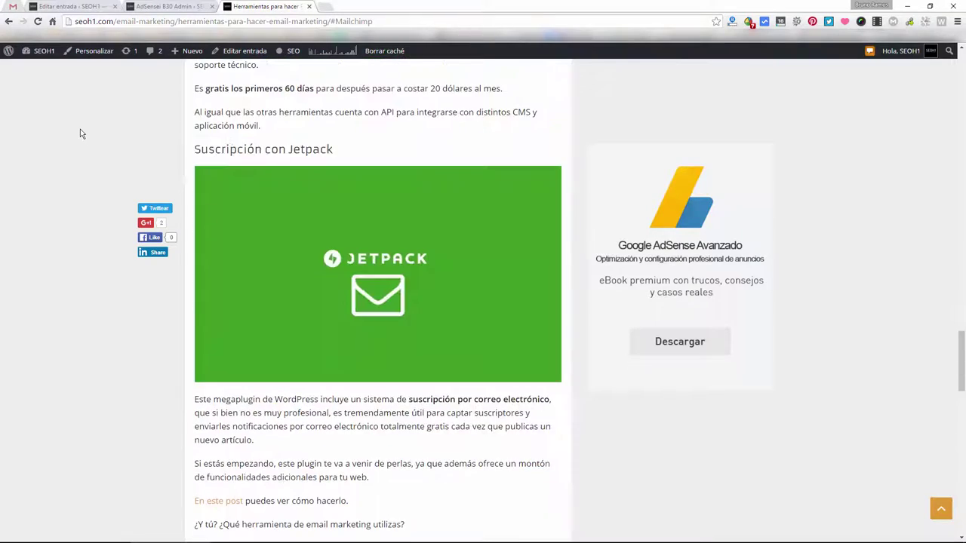
scroll(80, 129, "up", 15)
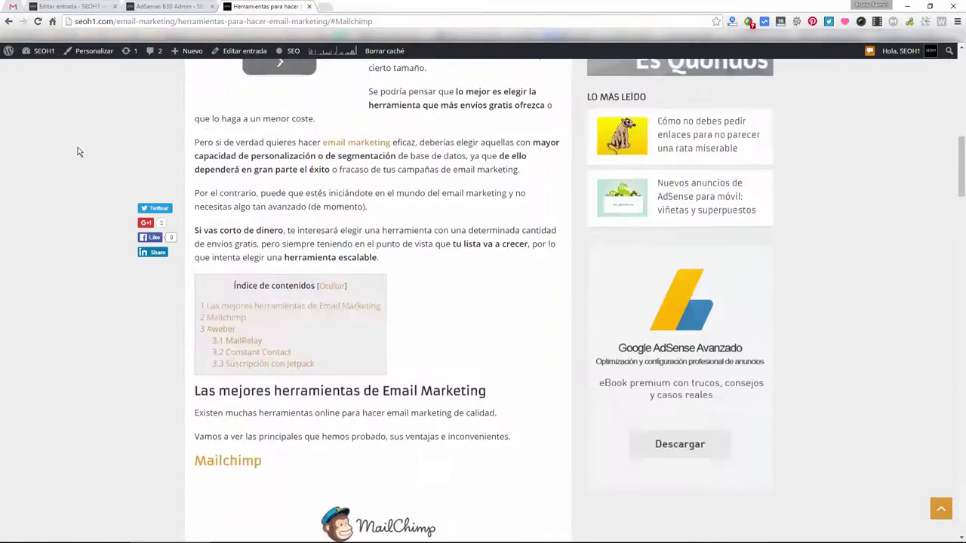
Examine the shortcode ad's position and text wrapping among the opening paragraphs, and check for ads below the first headings
scroll(79, 154, "up", 3)
scroll(79, 157, "up", 3)
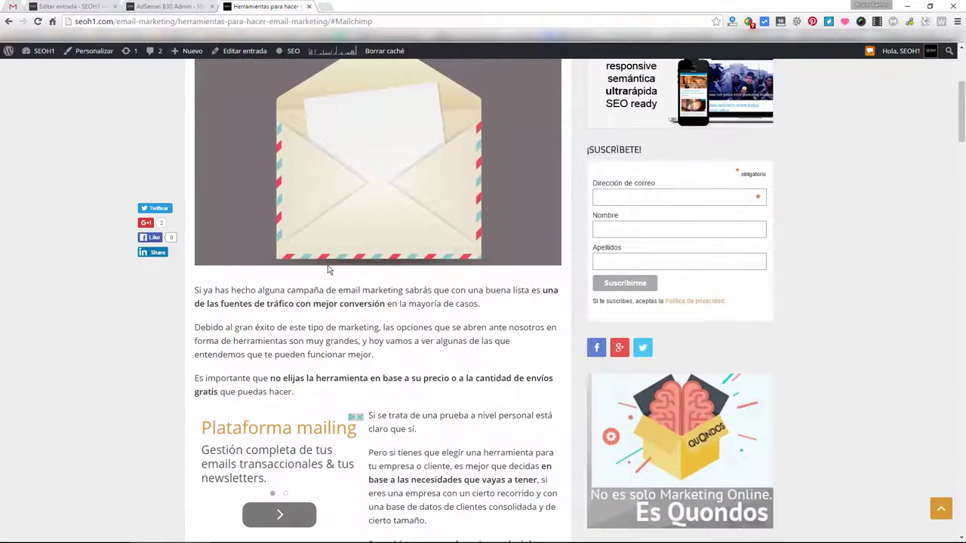
scroll(255, 292, "down", 2)
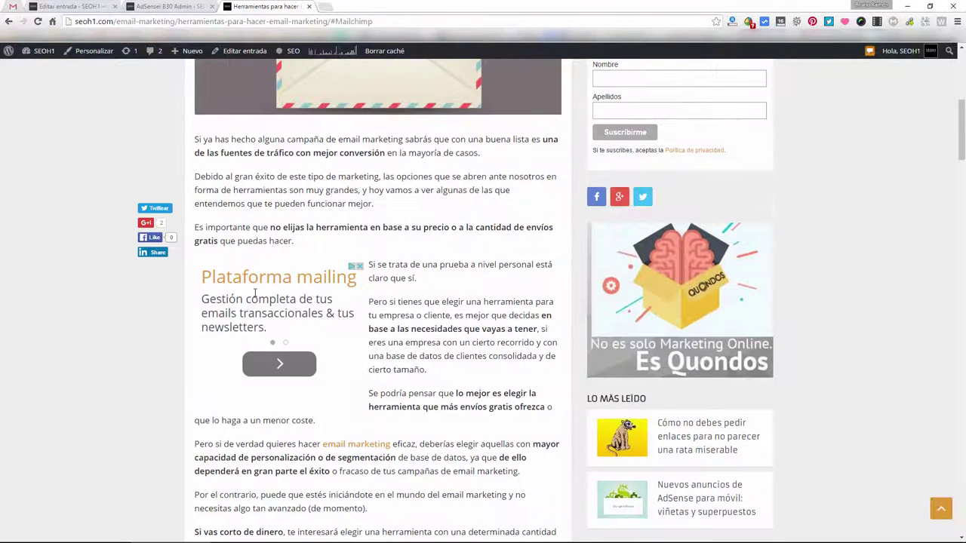
scroll(391, 342, "down", 2)
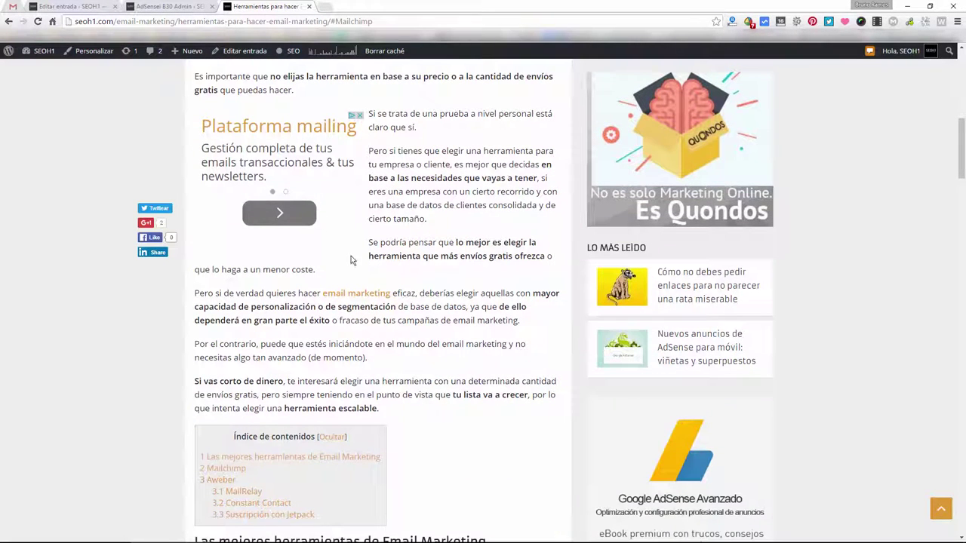
scroll(315, 150, "up", 2)
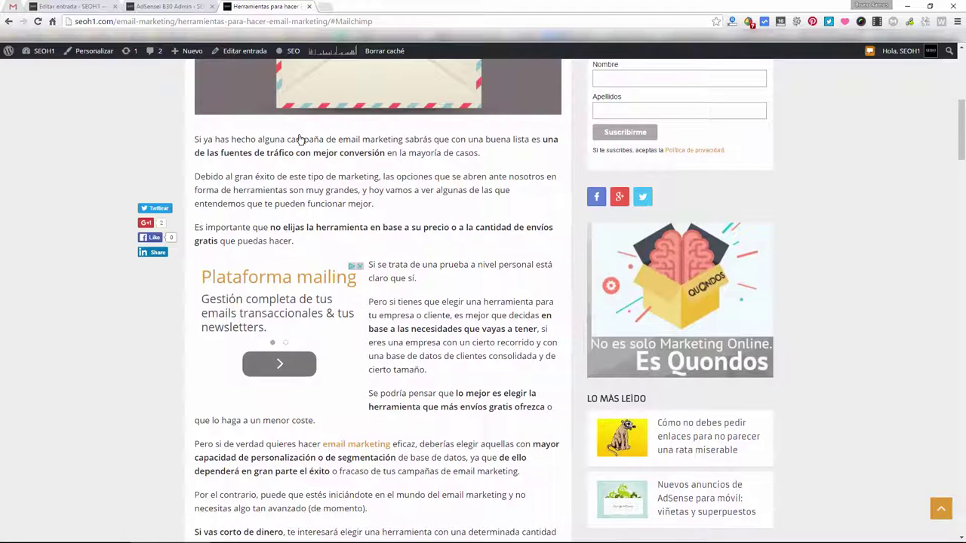
scroll(314, 218, "down", 5)
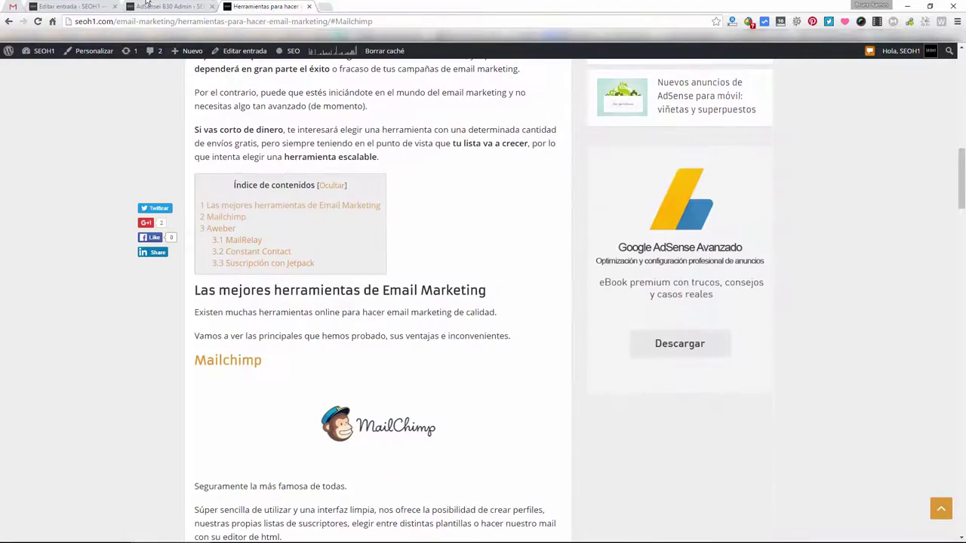
Review the shortcode ID of each ad block and the available shortcodes listed in the AdSensei B30 settings
left_click(187, 5)
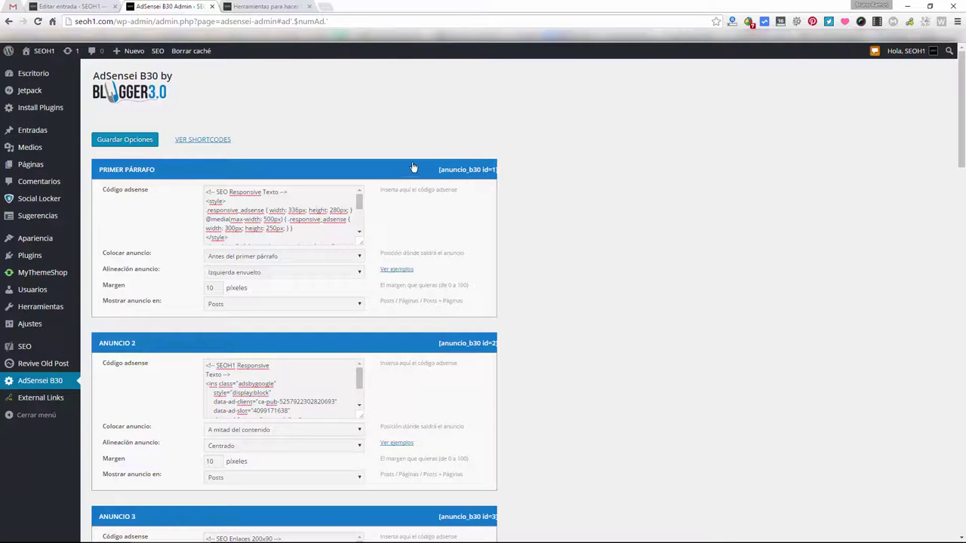
scroll(362, 317, "down", 6)
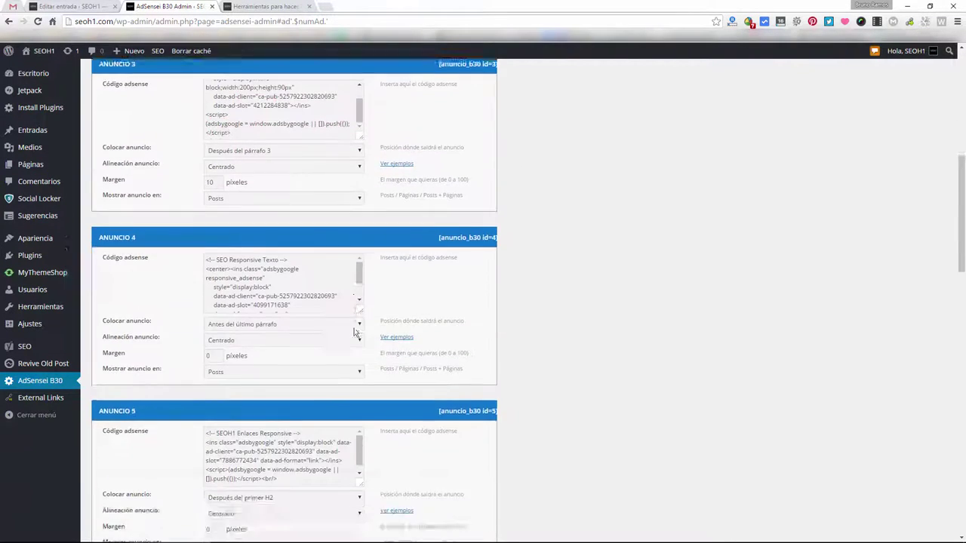
scroll(353, 330, "up", 5)
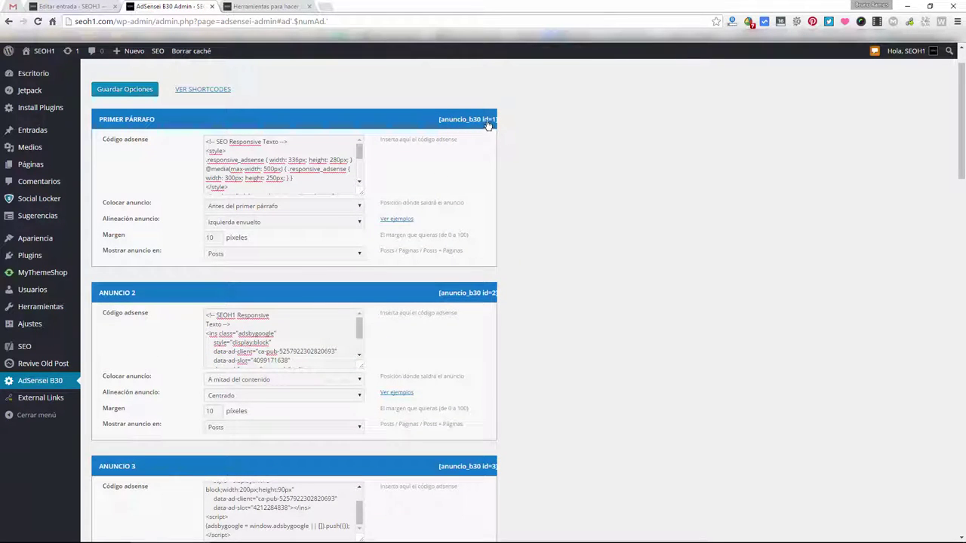
scroll(506, 150, "down", 3)
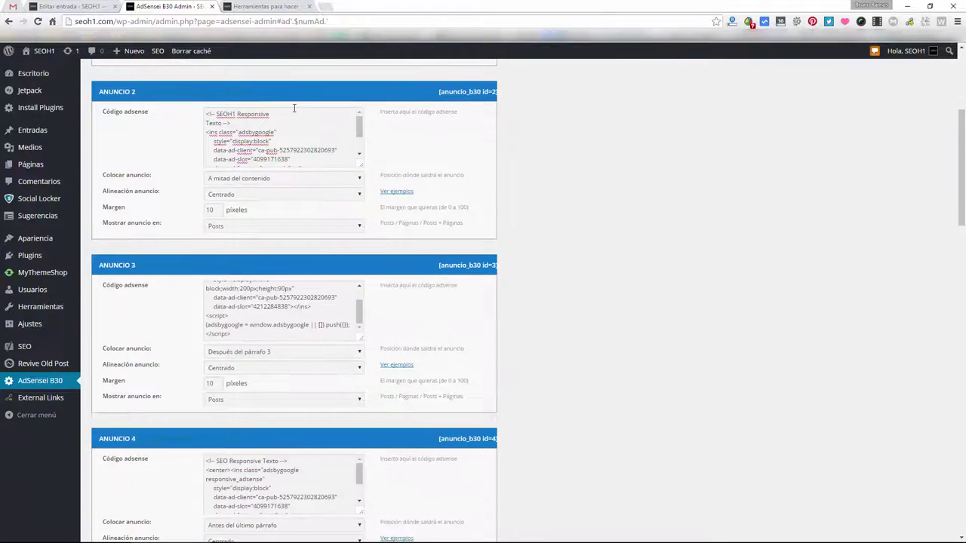
scroll(546, 181, "down", 20)
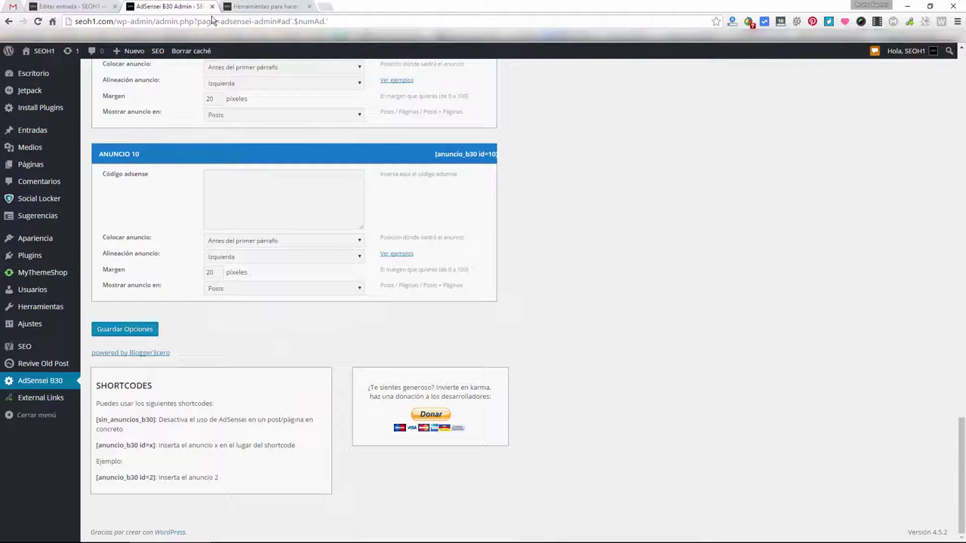
Delete the [anuncio_b30 id=1] shortcode paragraph from the email marketing post and update the post
left_click(73, 5)
triple_click(199, 282)
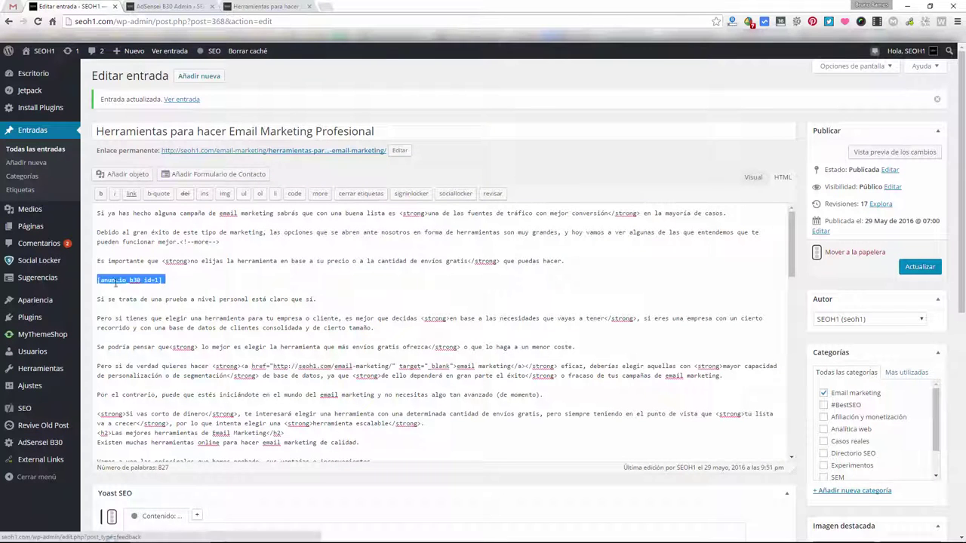
key("BackSpace")
key("BackSpace")
key("BackSpace")
Open the Contacto page through the published article's footer, look over its content, and open the page for editing
left_click(267, 6)
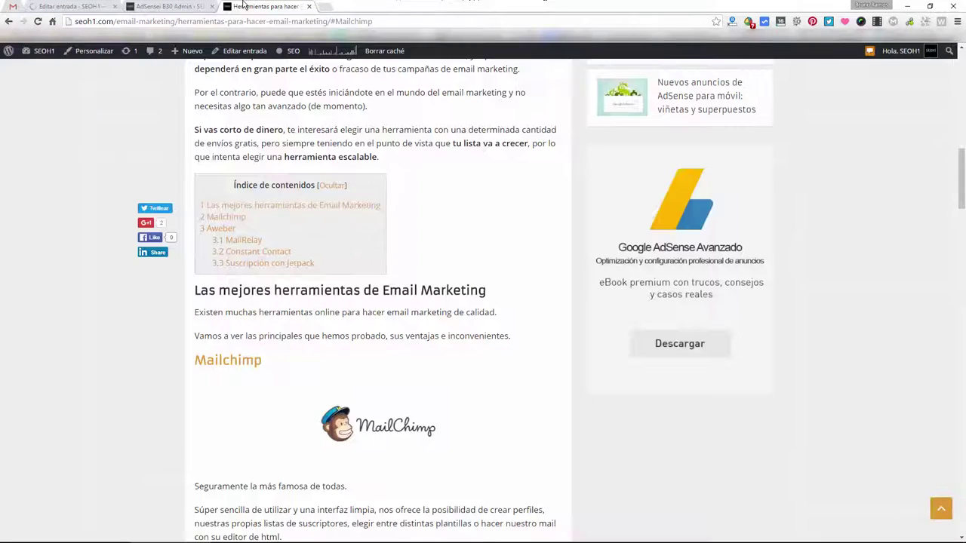
key("End")
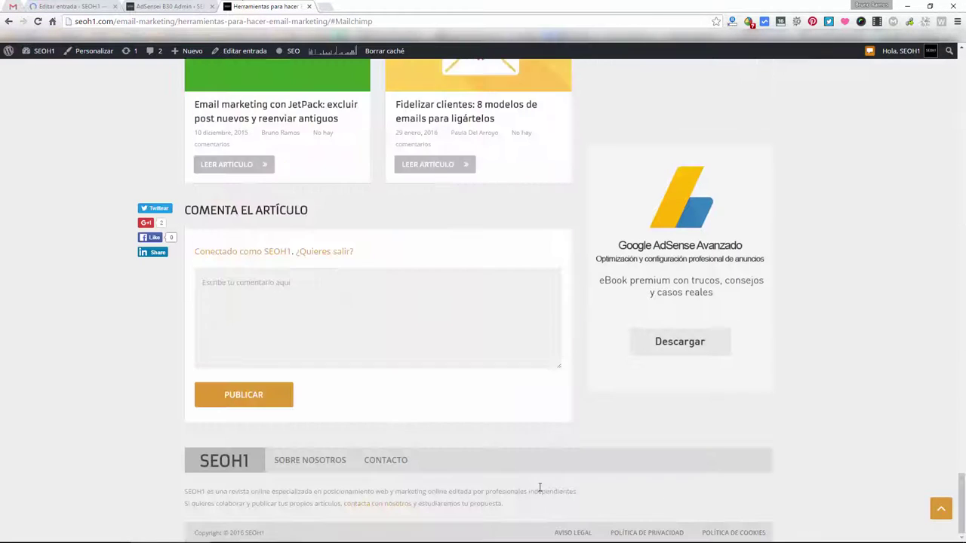
left_click(369, 462)
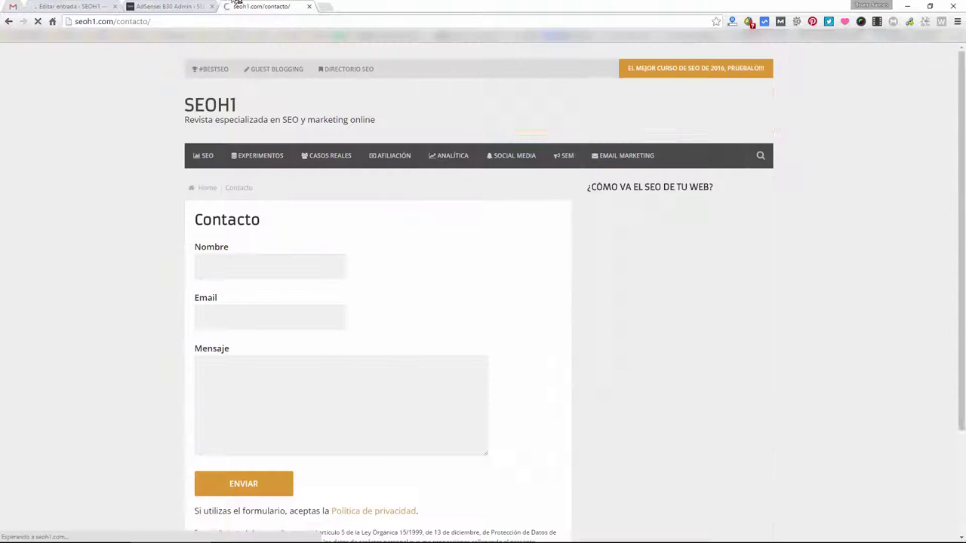
scroll(224, 107, "down", 1)
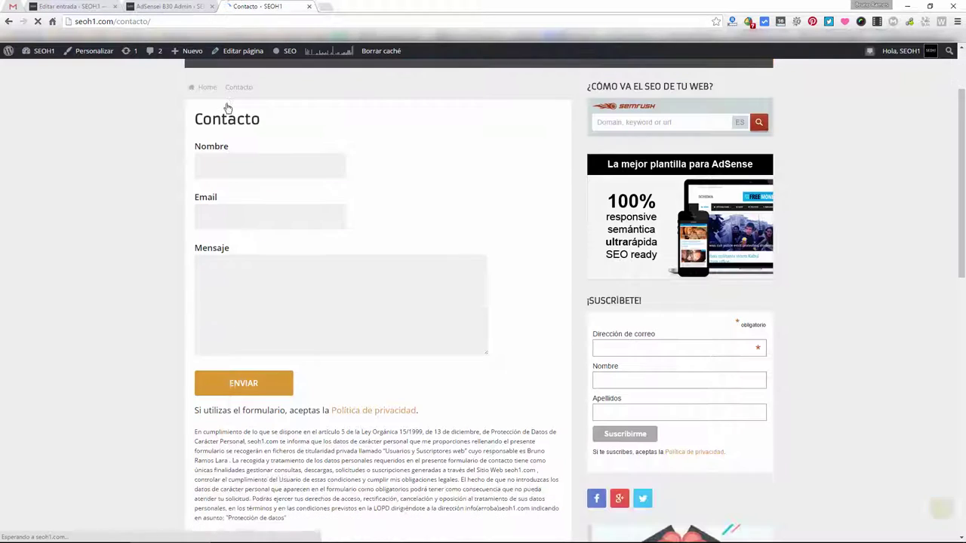
scroll(224, 163, "up", 1)
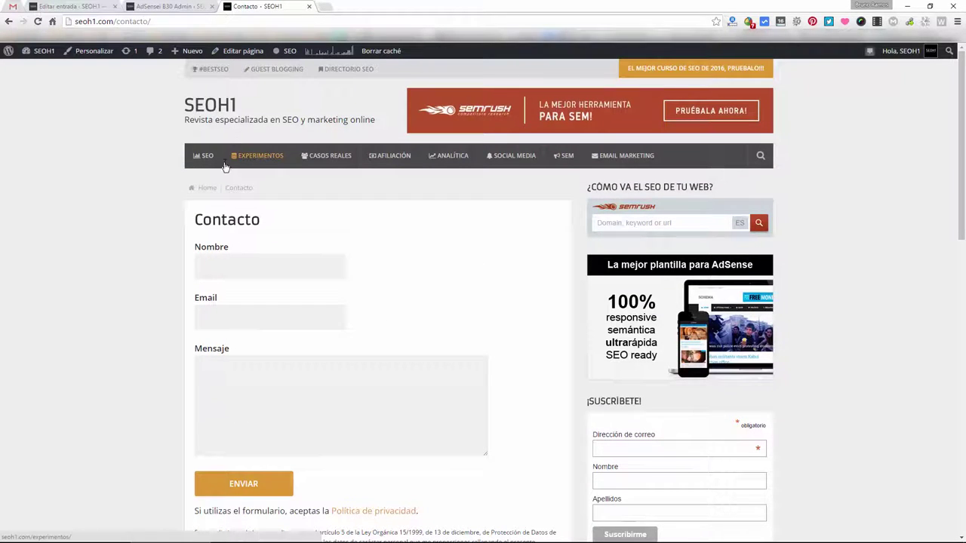
left_click(237, 51)
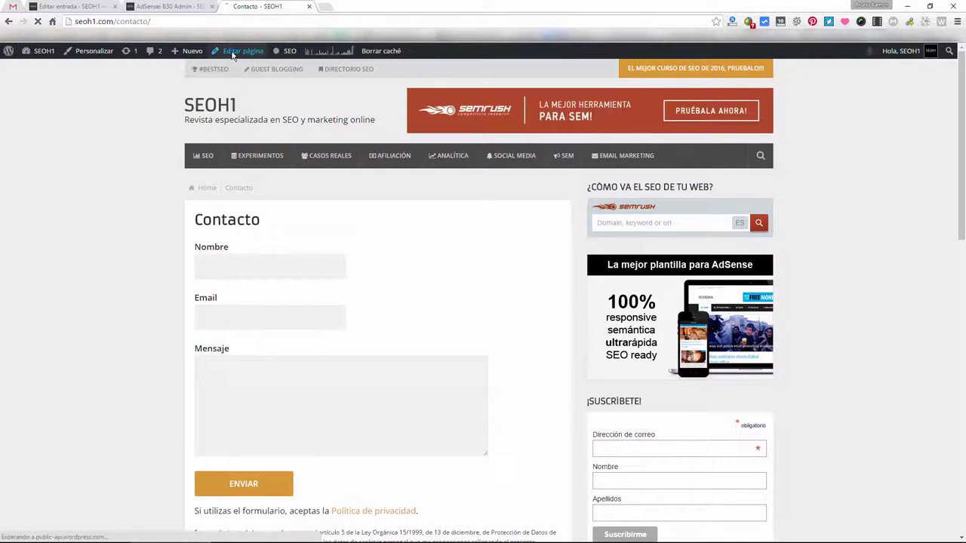
Copy the [sin_anuncios_b30] shortcode from the AdSensei B30 settings and paste it into the Contacto page's empty content
left_click(56, 5)
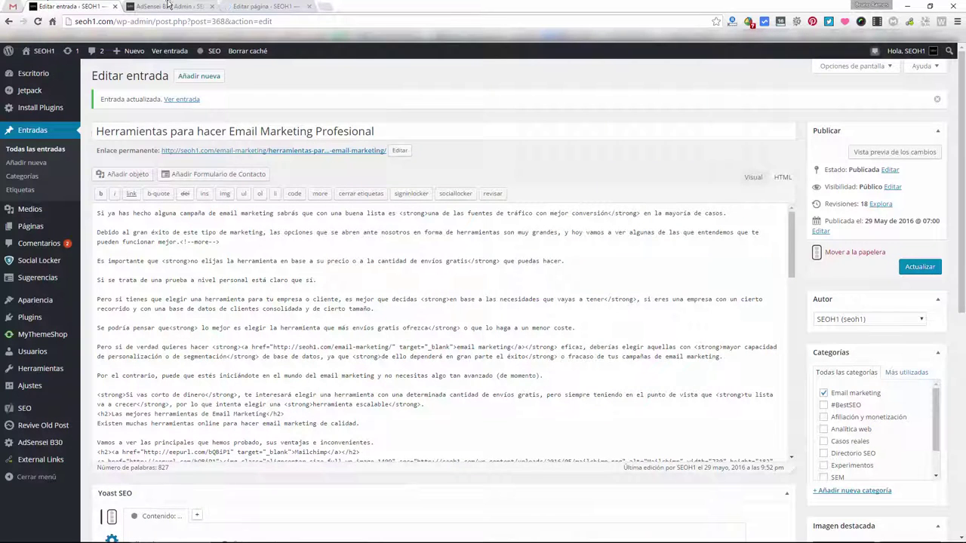
key("ctrl+Tab")
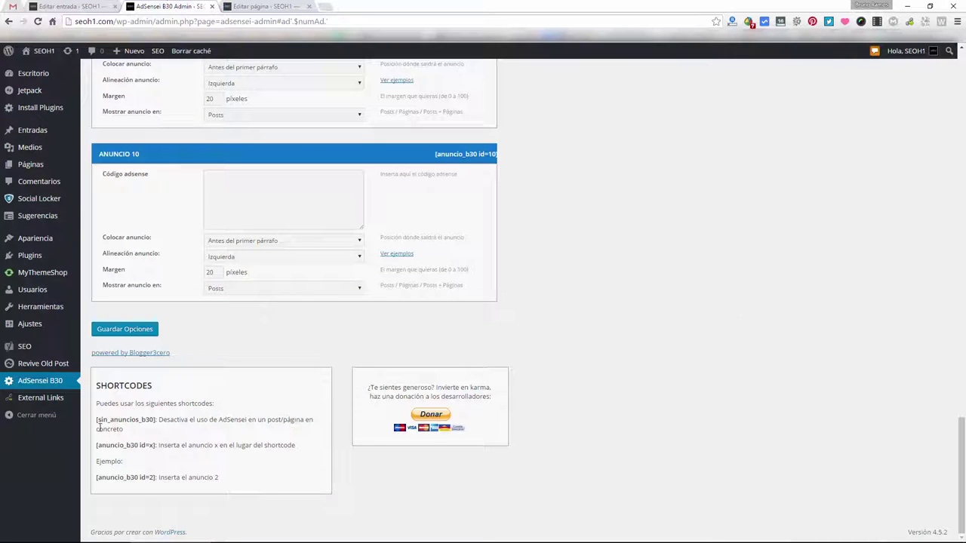
left_click_drag(96, 419, 160, 420)
key("ctrl+c")
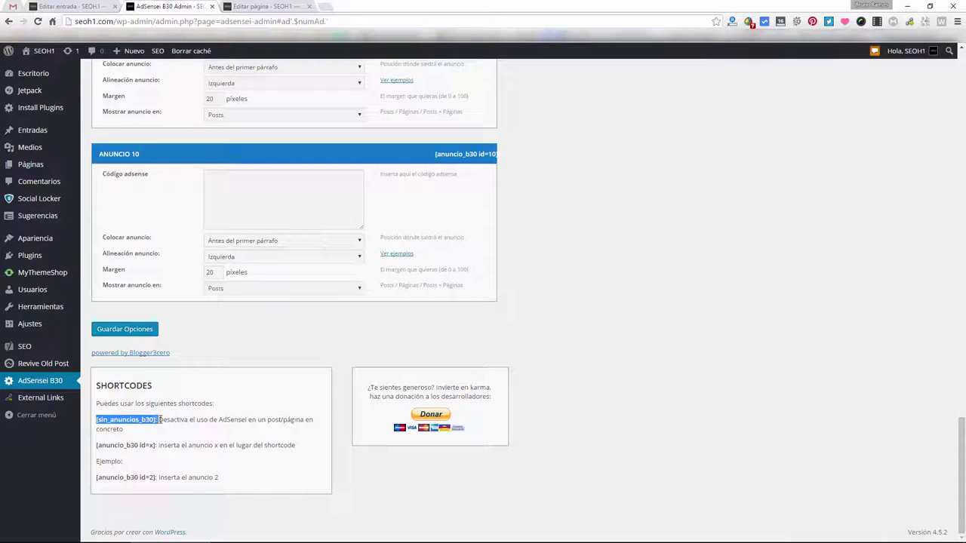
key("ctrl+Tab")
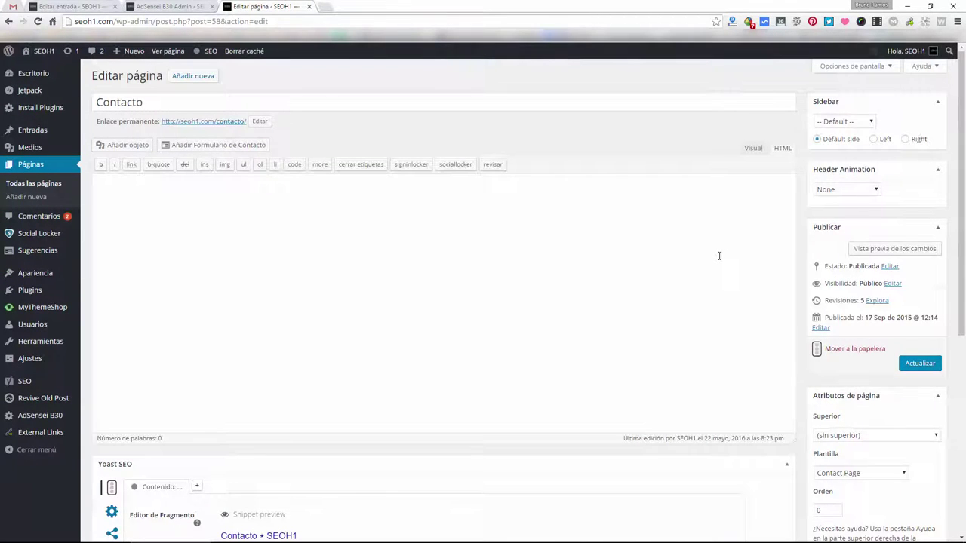
scroll(718, 254, "down", 4)
scroll(718, 259, "up", 5)
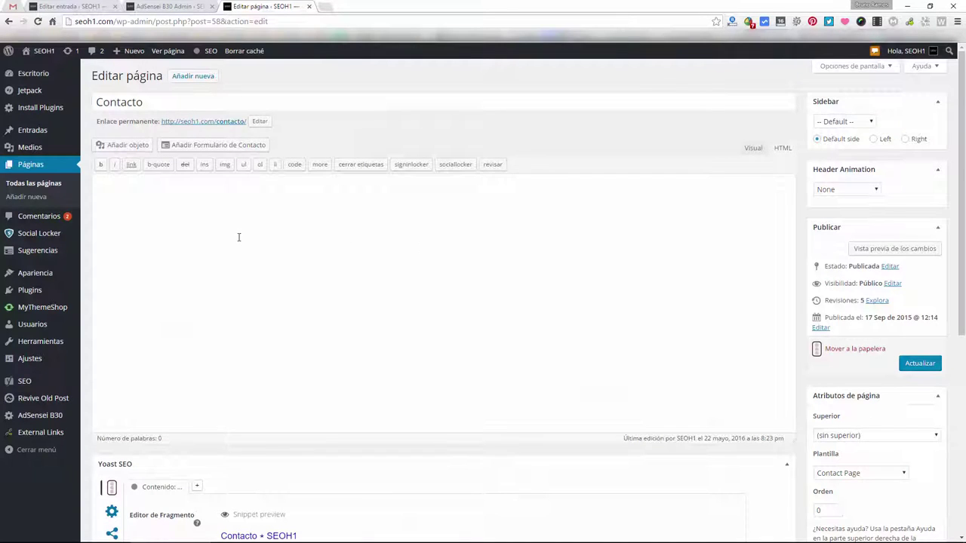
left_click(172, 3)
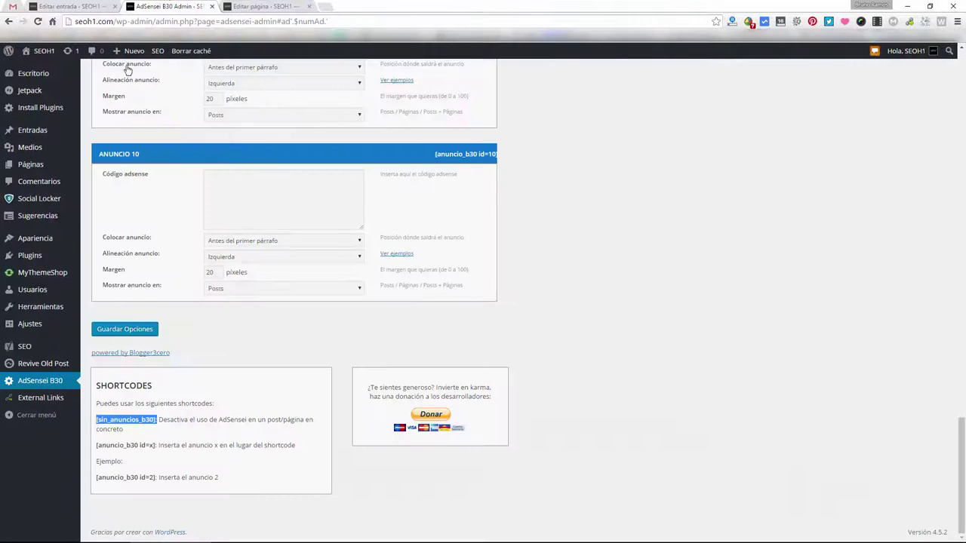
key("ctrl+Tab")
key("ctrl+v")
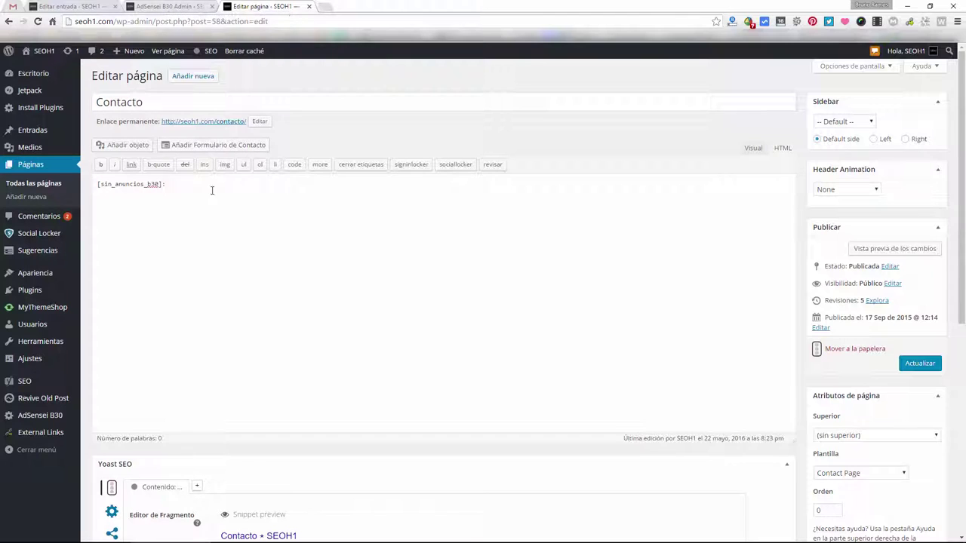
left_click_drag(211, 189, 98, 160)
Examine the options for where the PRIMER PÁRRAFO ad block is shown, leaving the selection as it is
key("ctrl+shift+Tab")
left_click(729, 175)
scroll(729, 175, "up", 15)
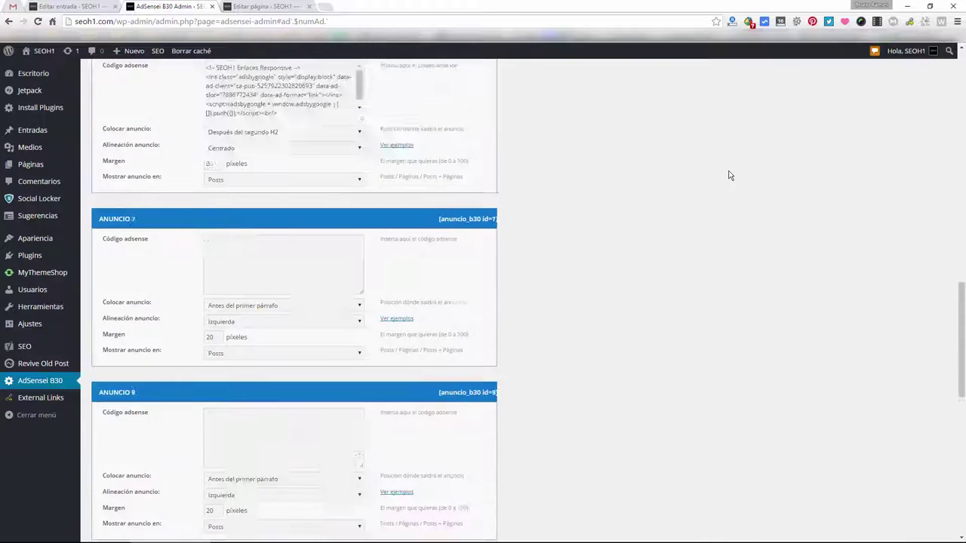
left_click(241, 305)
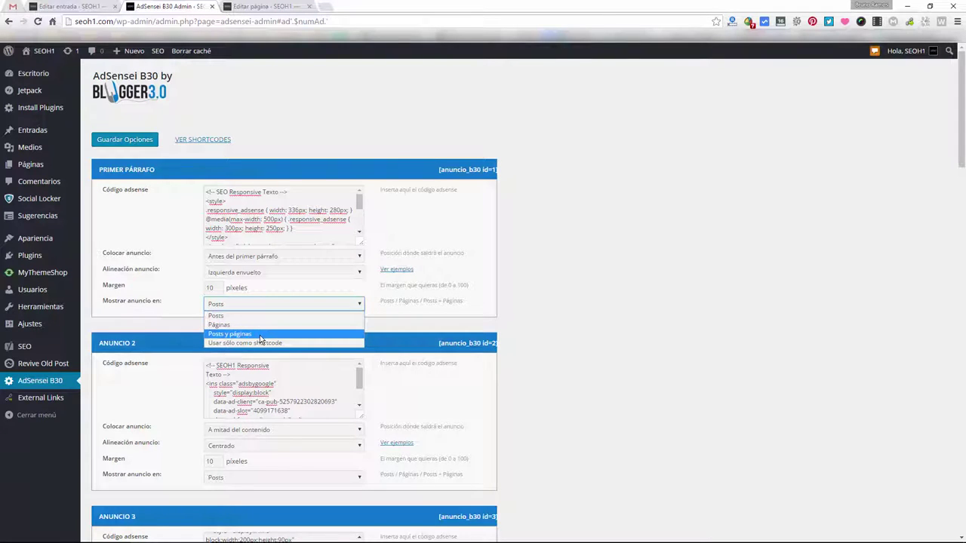
left_click(750, 317)
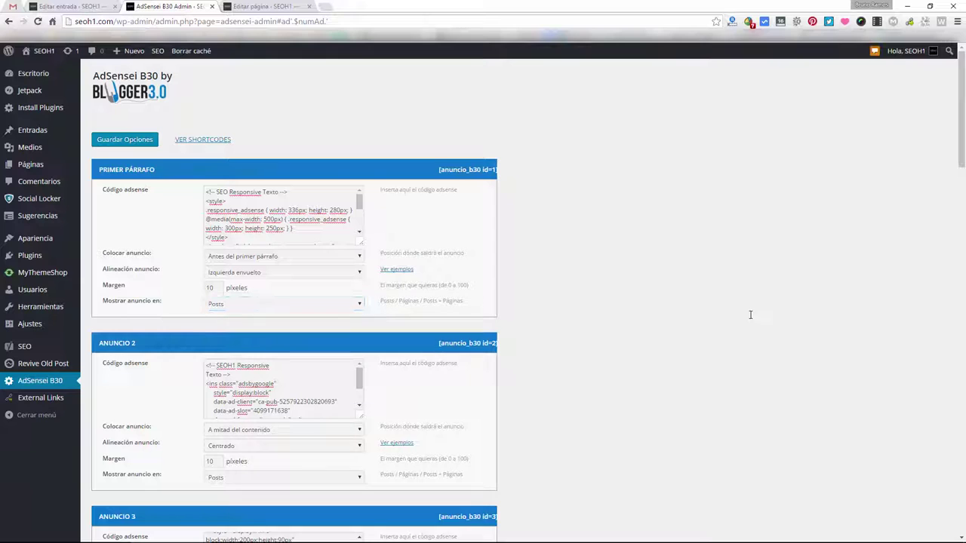
Close the Contacto page editor without saving the pasted shortcode
left_click(306, 5)
left_click(192, 183)
left_click_drag(192, 184, 82, 169)
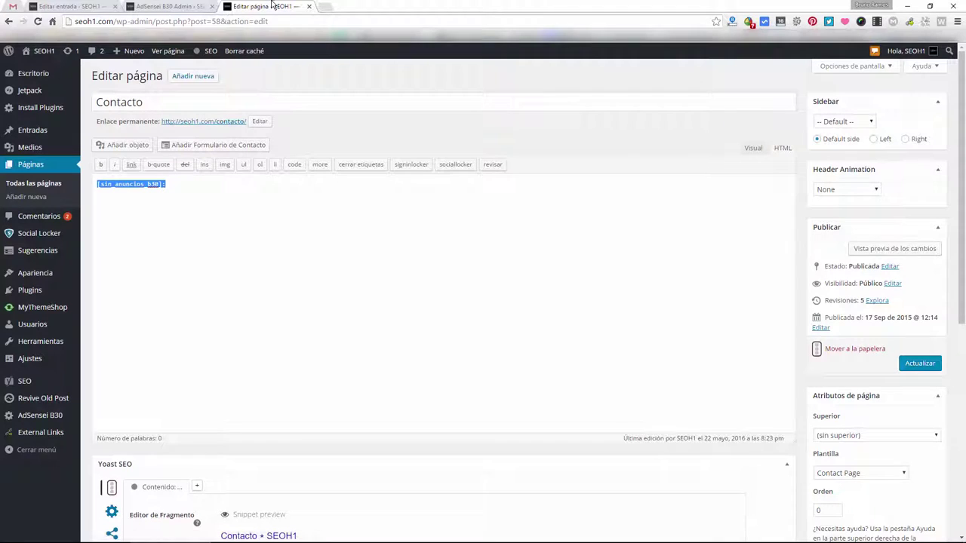
left_click(309, 6)
left_click(445, 94)
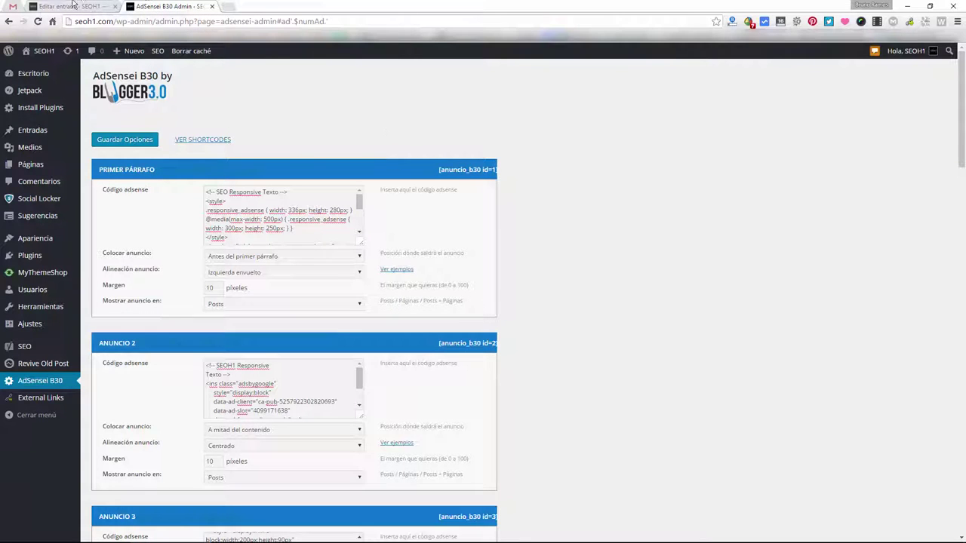
left_click(97, 6)
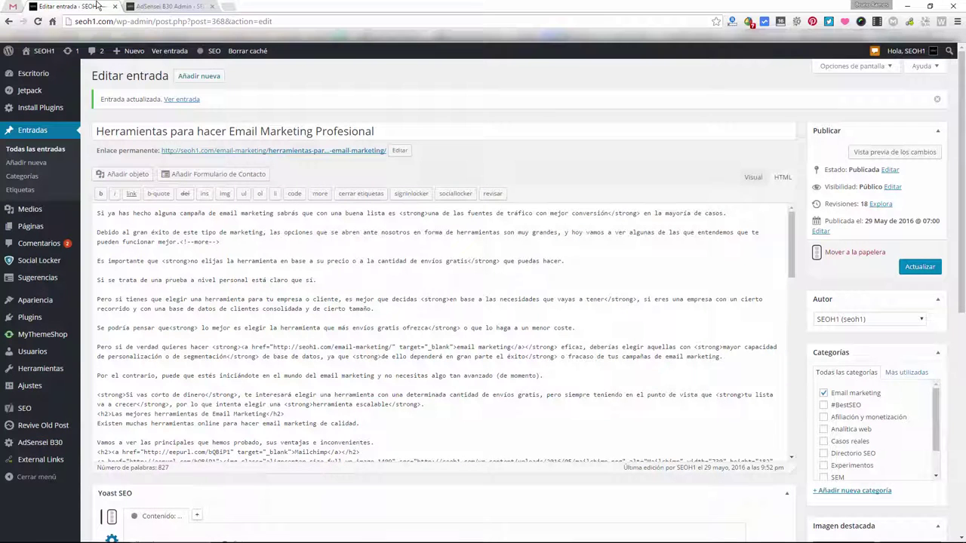
left_click(175, 5)
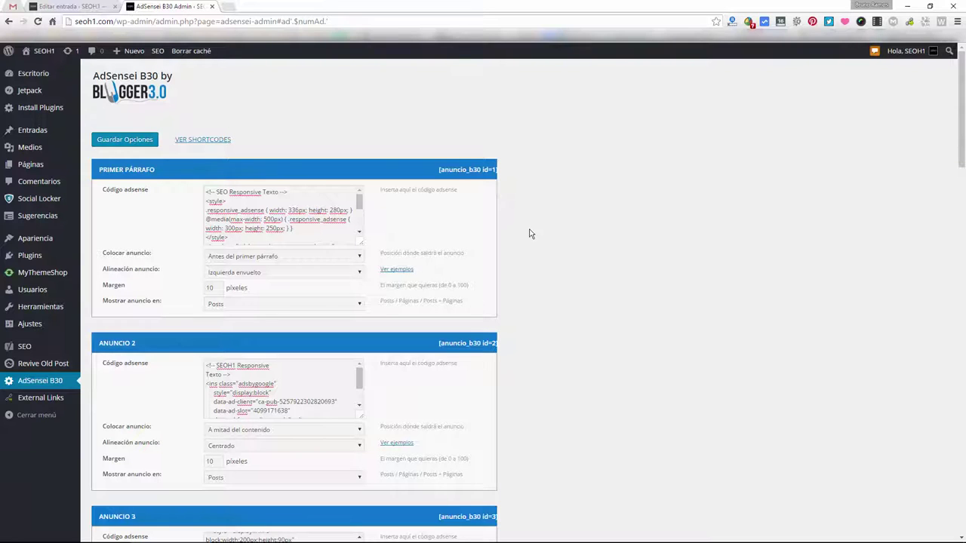
scroll(559, 217, "down", 3)
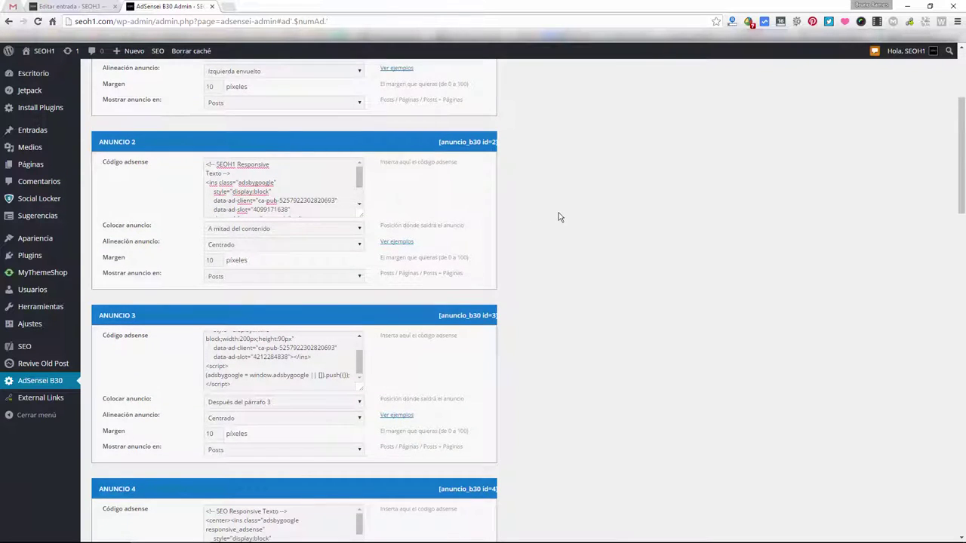
scroll(559, 217, "up", 3)
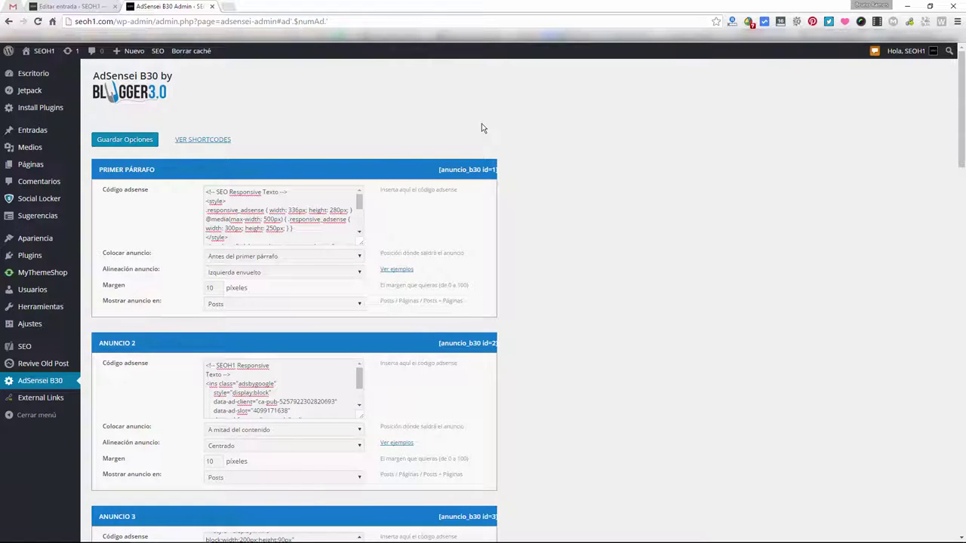
Open the alignment examples for the PRIMER PÁRRAFO block and examine the comparison of "Izquierda Envuelto" and "Izquierda"
scroll(455, 208, "down", 2)
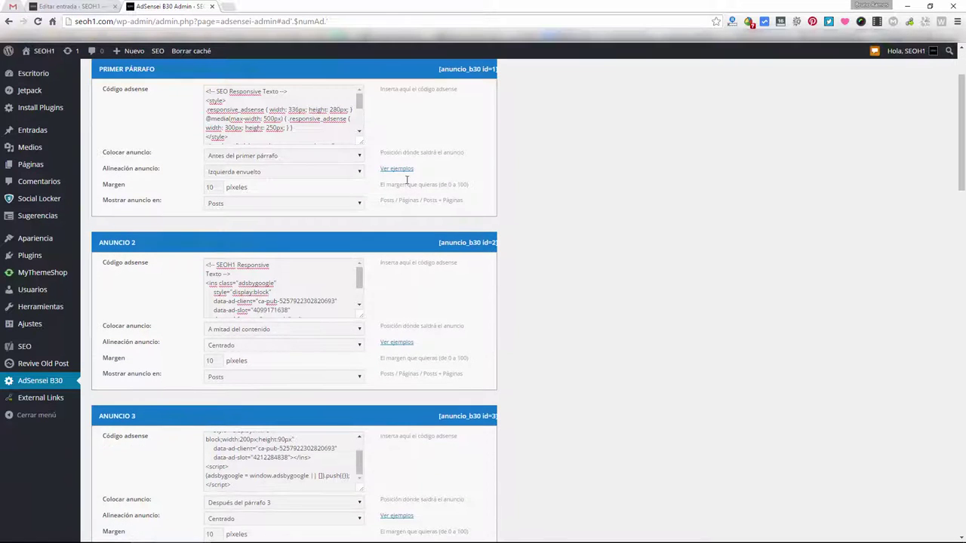
left_click(395, 168)
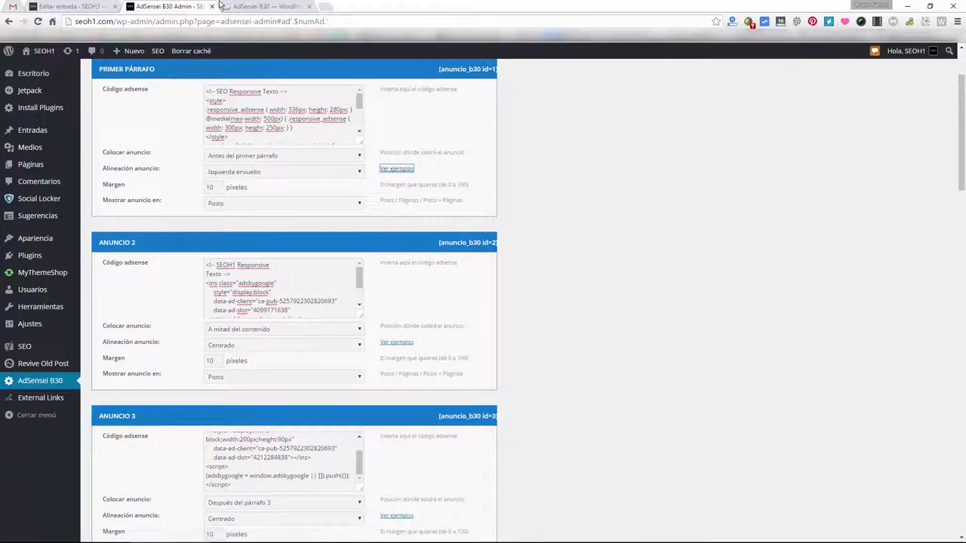
scroll(383, 136, "down", 10)
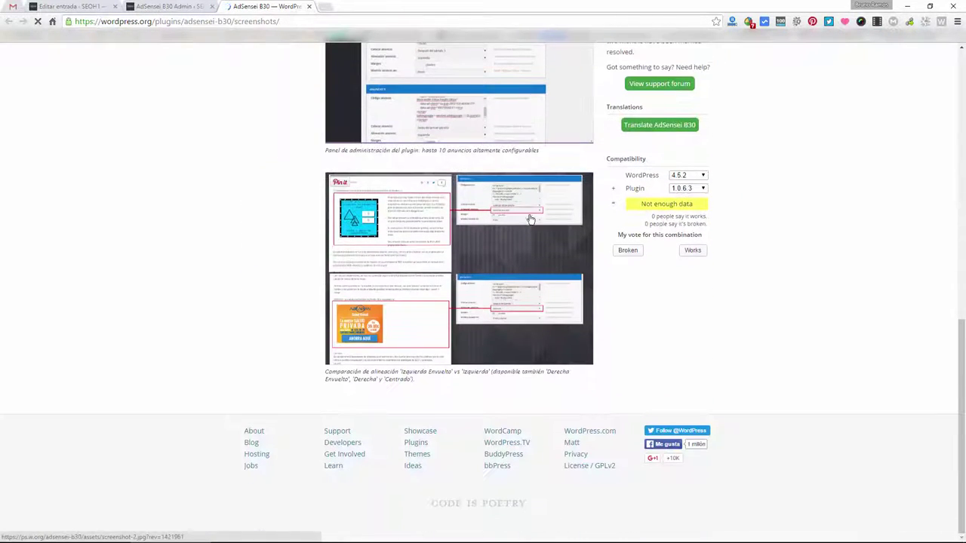
scroll(474, 251, "up", 2)
scroll(474, 252, "up", 3)
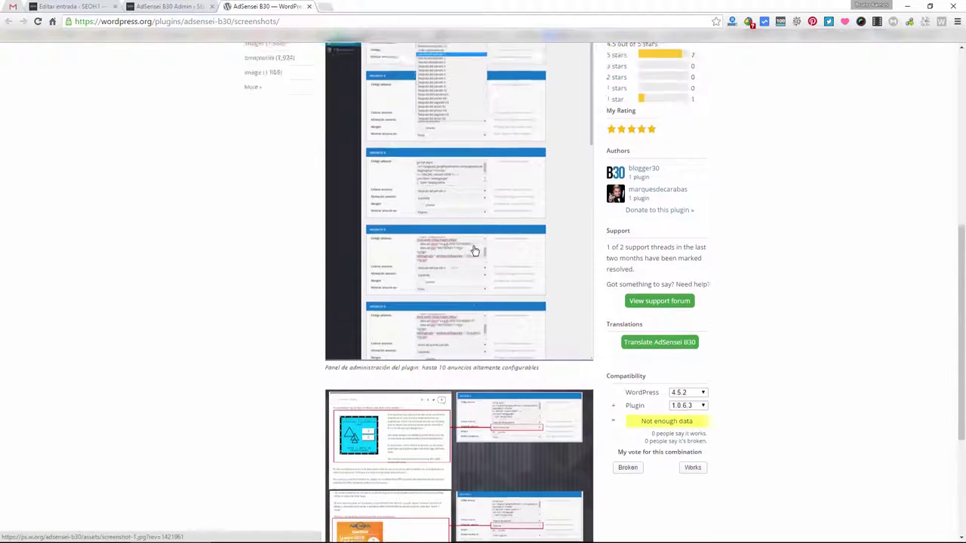
scroll(473, 251, "down", 2)
scroll(473, 251, "down", 3)
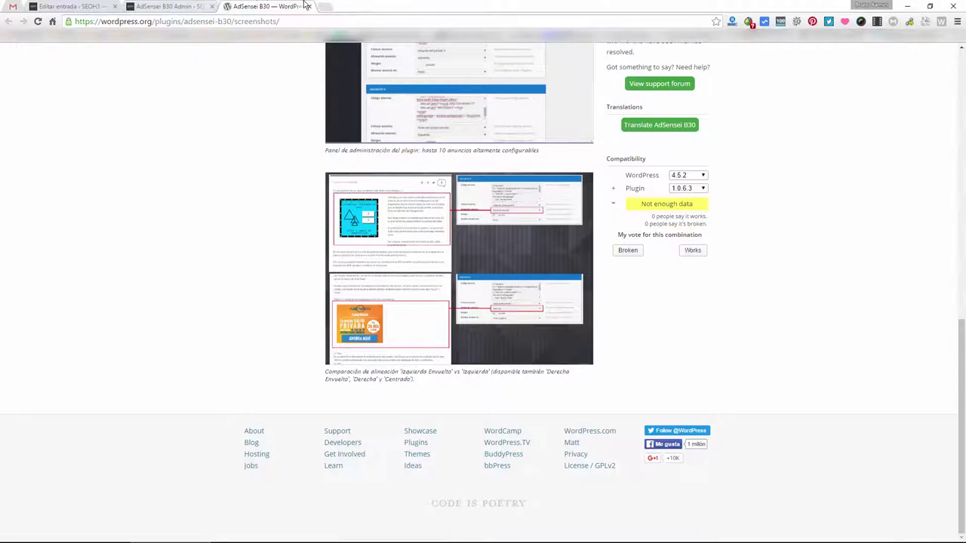
Open the support forum of the AdSensei B30 plugin on WordPress.org
scroll(448, 101, "up", 10)
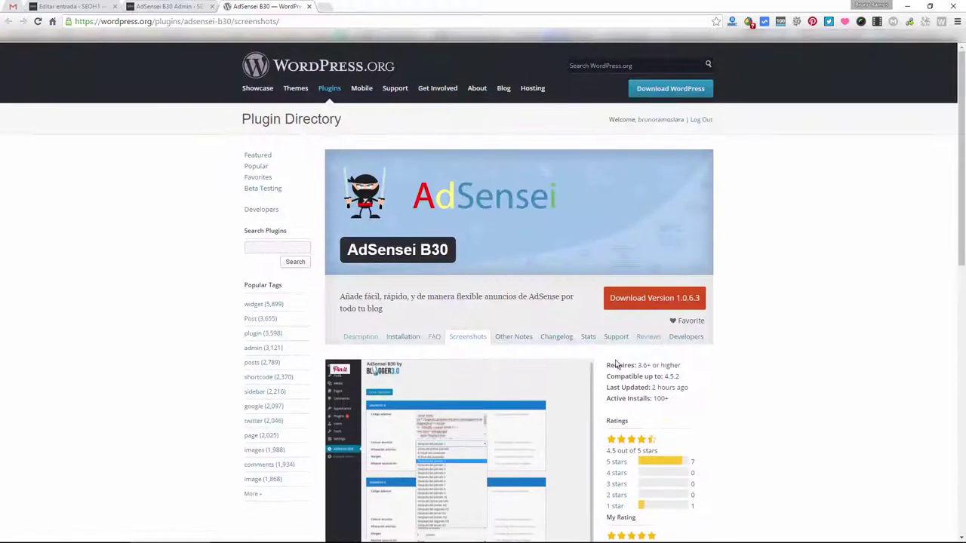
left_click(616, 337)
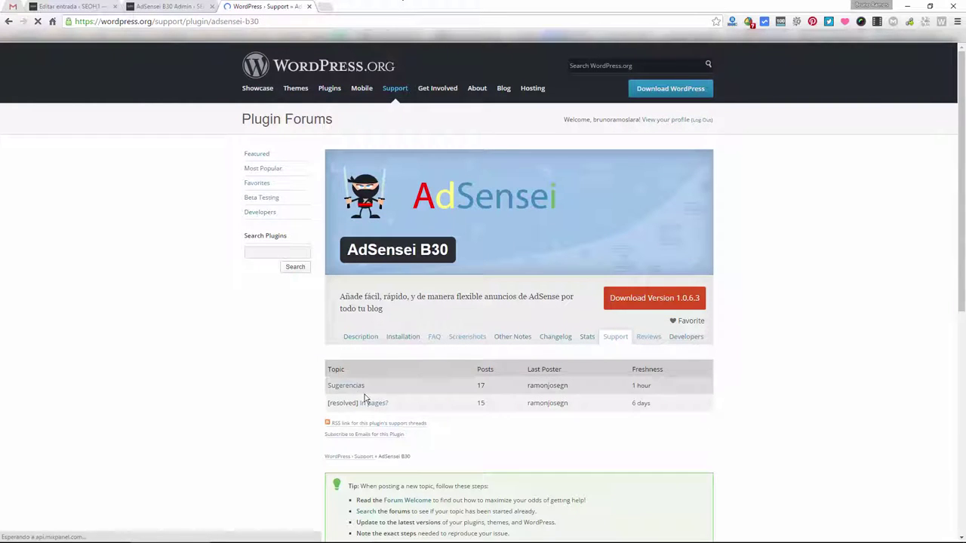
Open the "Sugerencias" topic in the plugin's support forum, read through its replies and close the forum
left_click(351, 386)
scroll(331, 364, "down", 15)
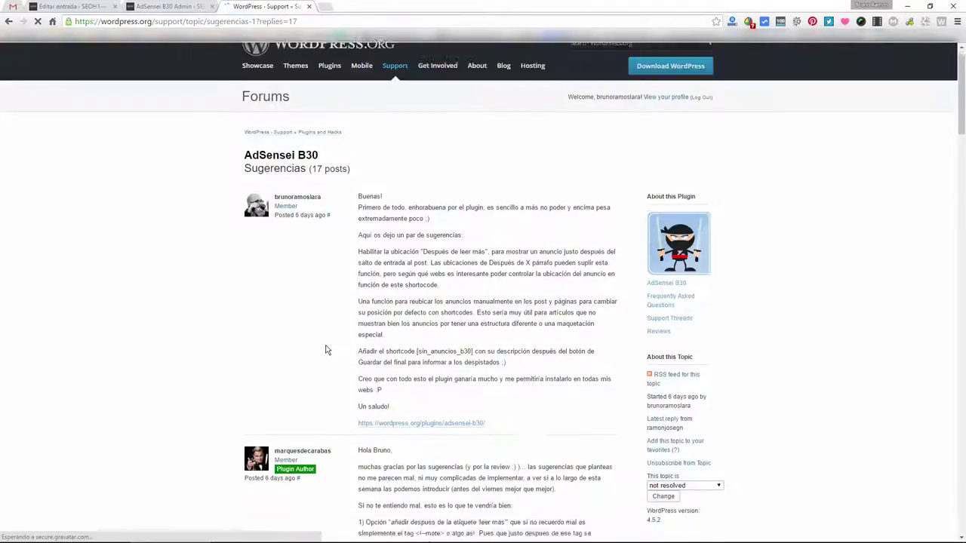
scroll(347, 363, "down", 20)
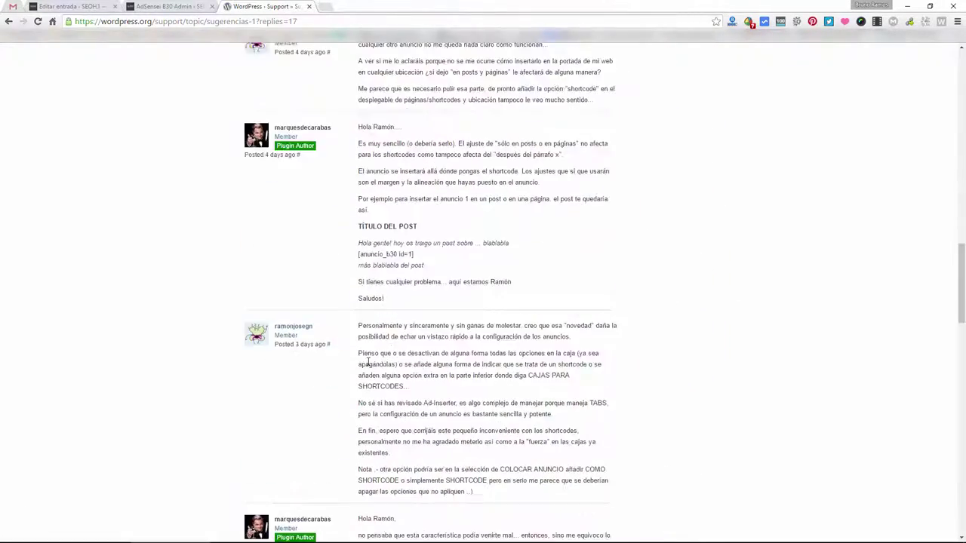
scroll(361, 361, "down", 3)
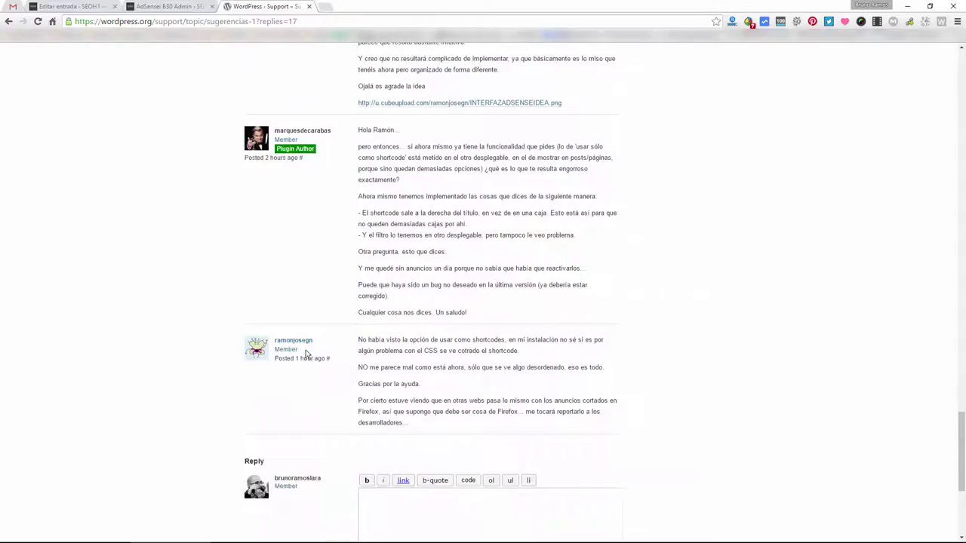
middle_click(251, 6)
Examine the placement and alignment options of the PRIMER PÁRRAFO ad block without changing them
scroll(440, 255, "up", 2)
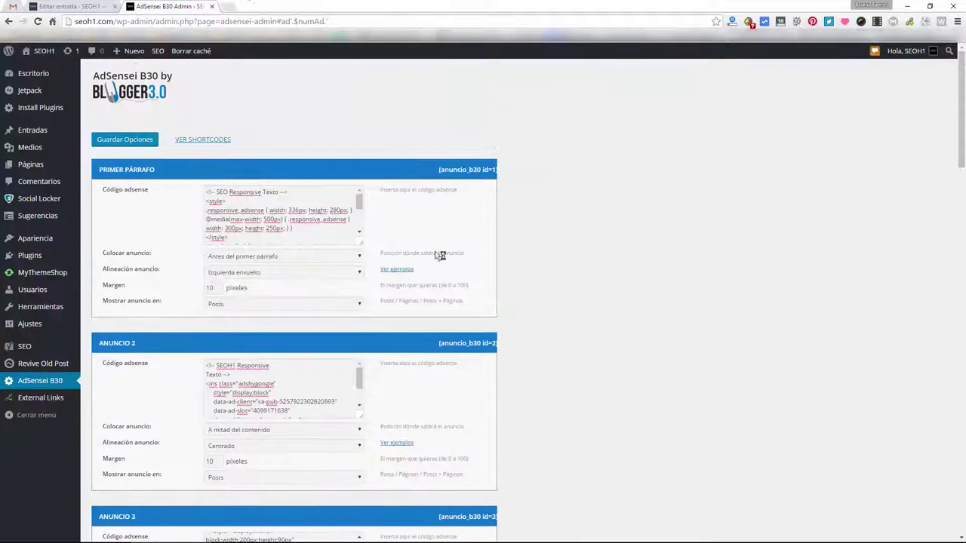
left_click(235, 258)
left_click(236, 258)
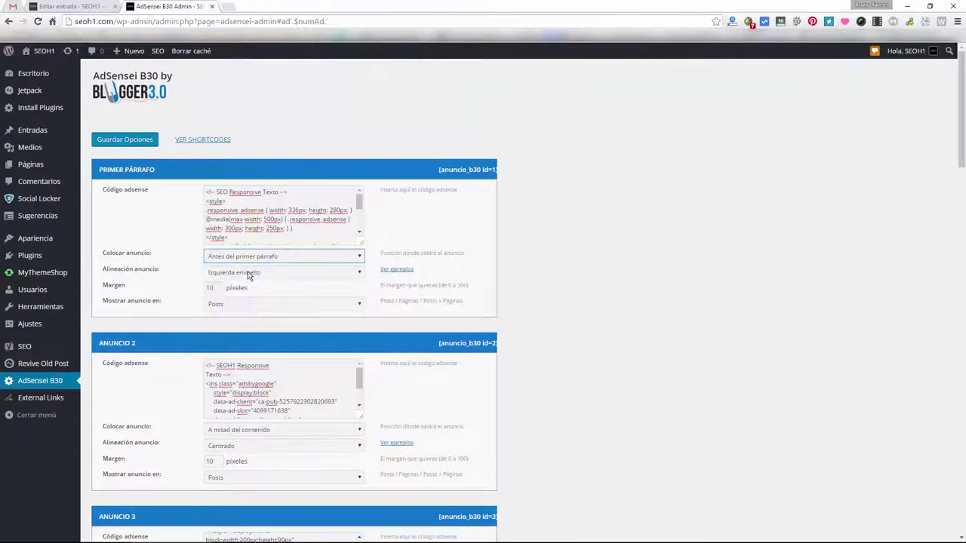
left_click(246, 272)
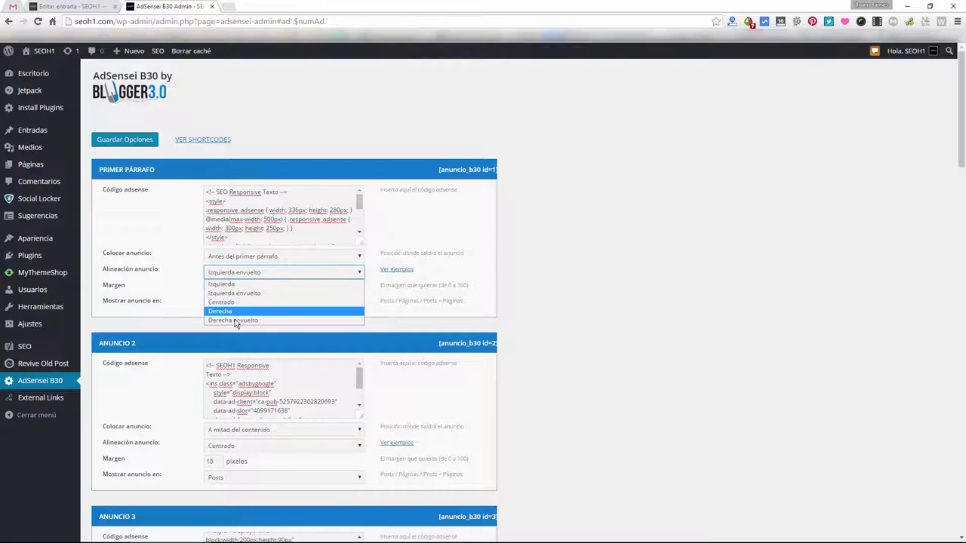
Open the SEOH1 site's article "Herramientas para hacer Email Marketing Profesional" and view its opening paragraphs
left_click(45, 69)
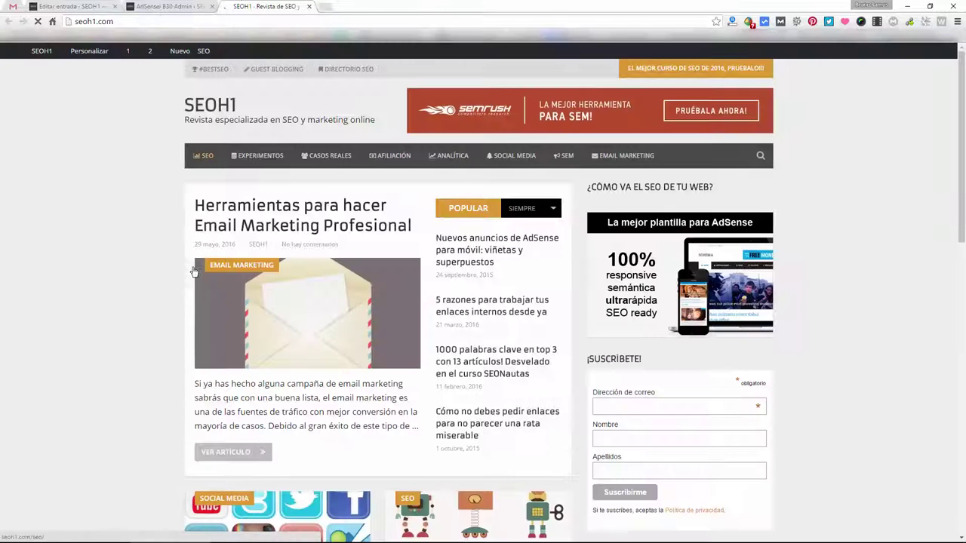
left_click(254, 240)
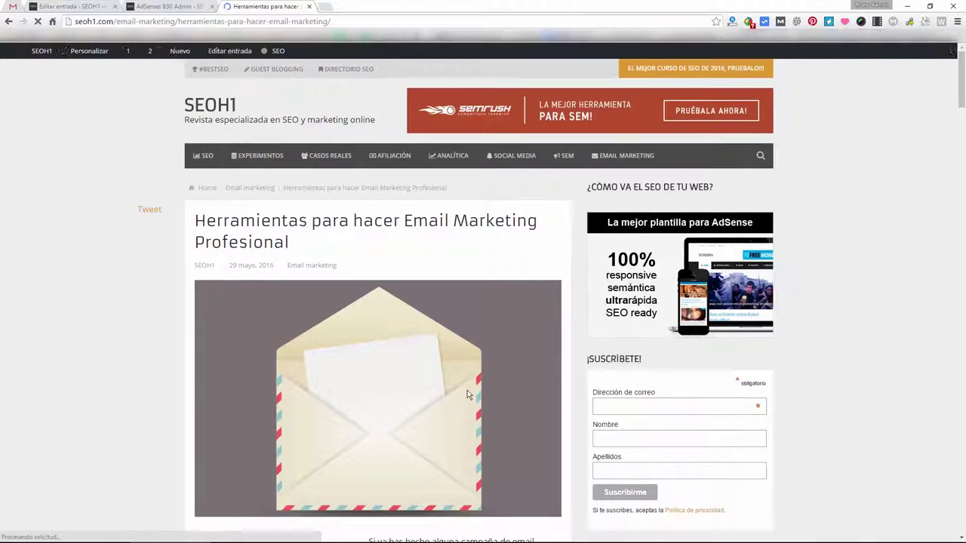
scroll(467, 390, "down", 4)
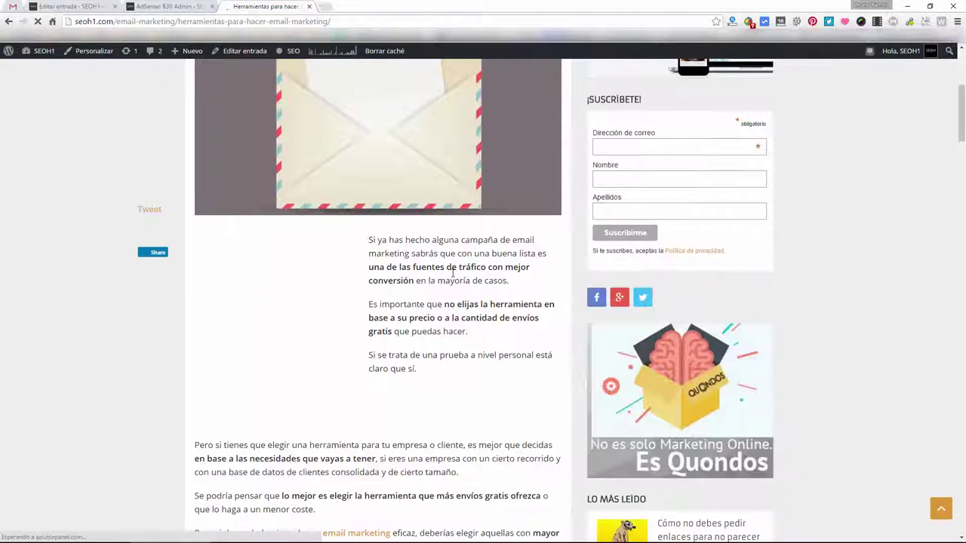
Return to the AdSensei B30 settings and inspect the margin of the PRIMER PÁRRAFO block, leaving it as it is
left_click(162, 6)
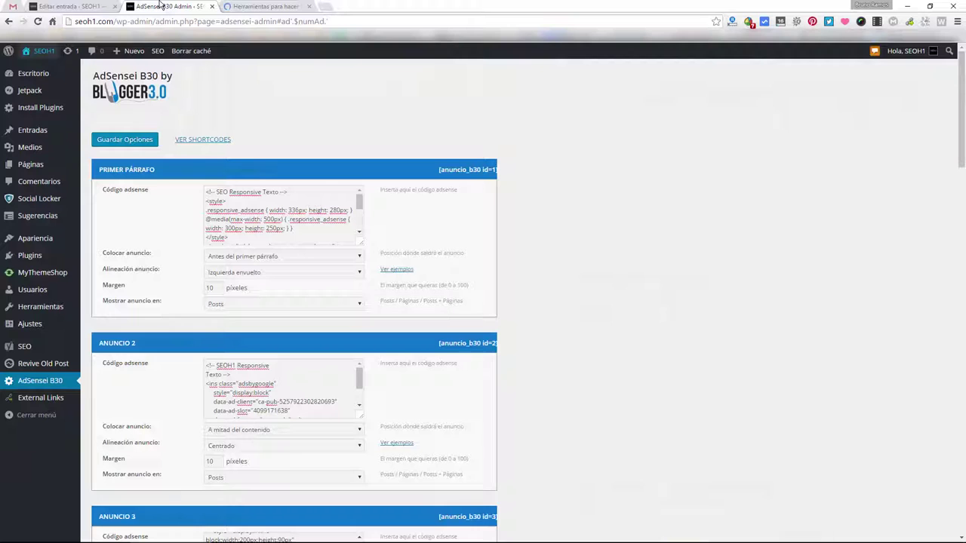
left_click_drag(216, 287, 194, 288)
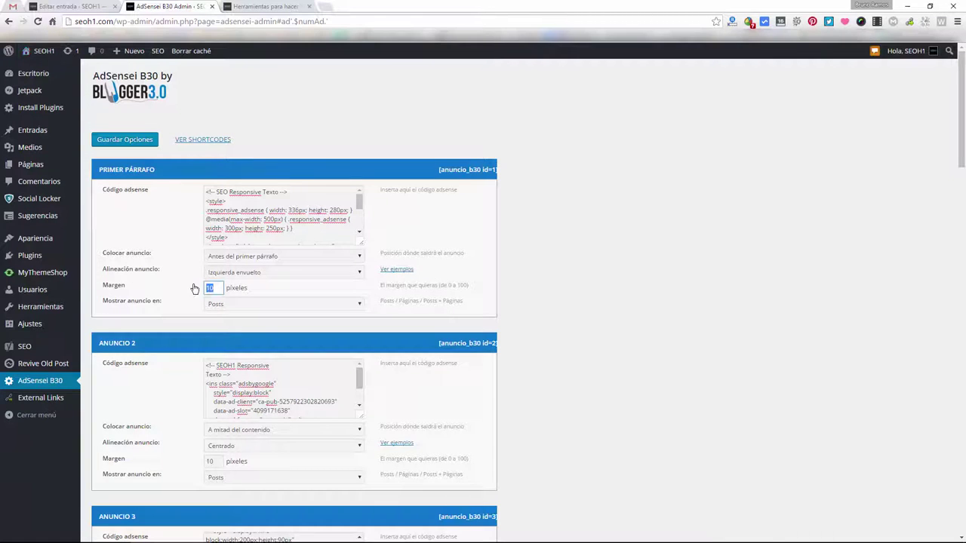
left_click(624, 342)
Review the list of ad positions for the PRIMER PÁRRAFO block and highlight the start of its AdSense code
left_click(315, 259)
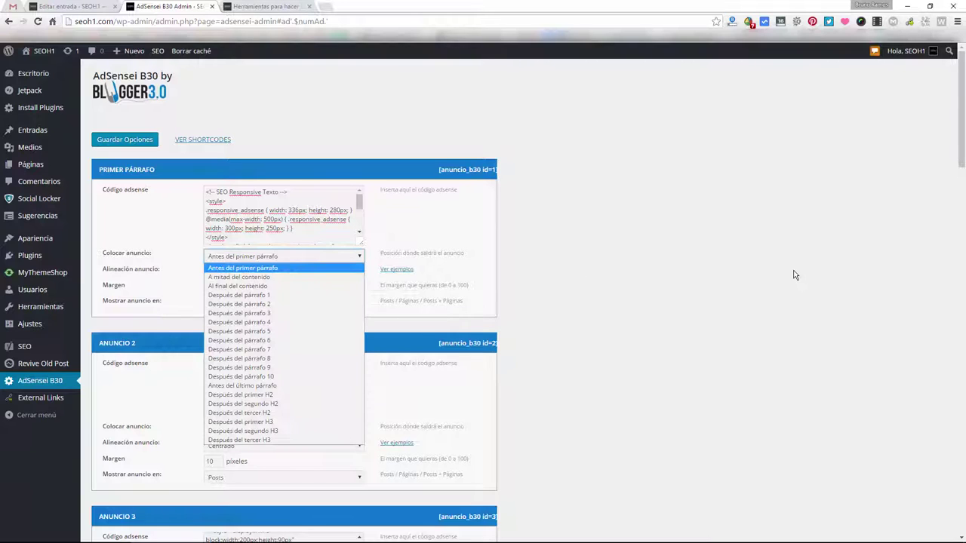
left_click(645, 259)
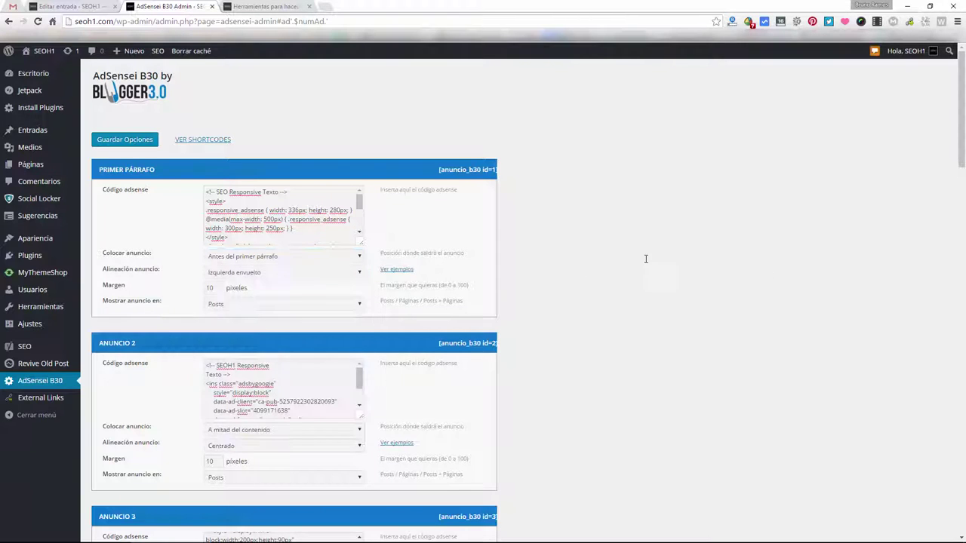
left_click(276, 257)
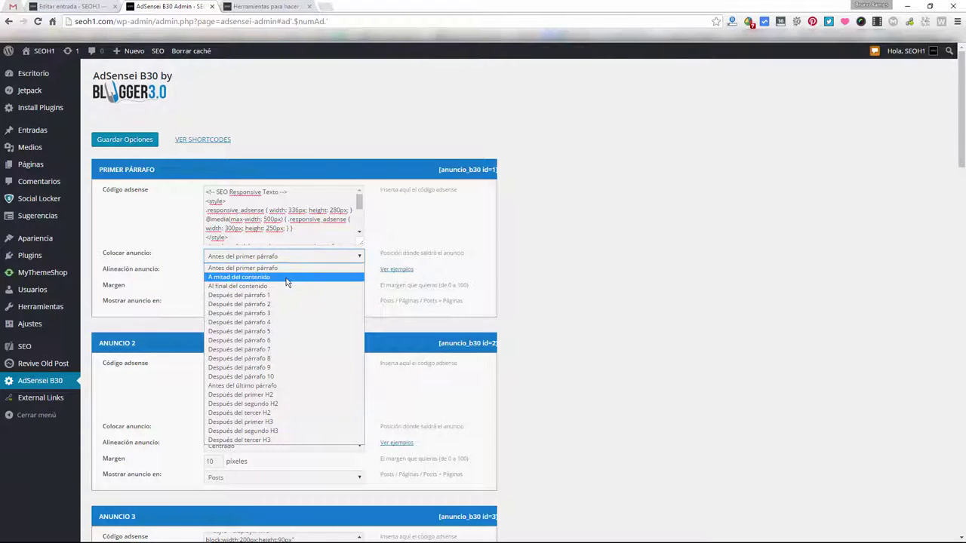
left_click(623, 289)
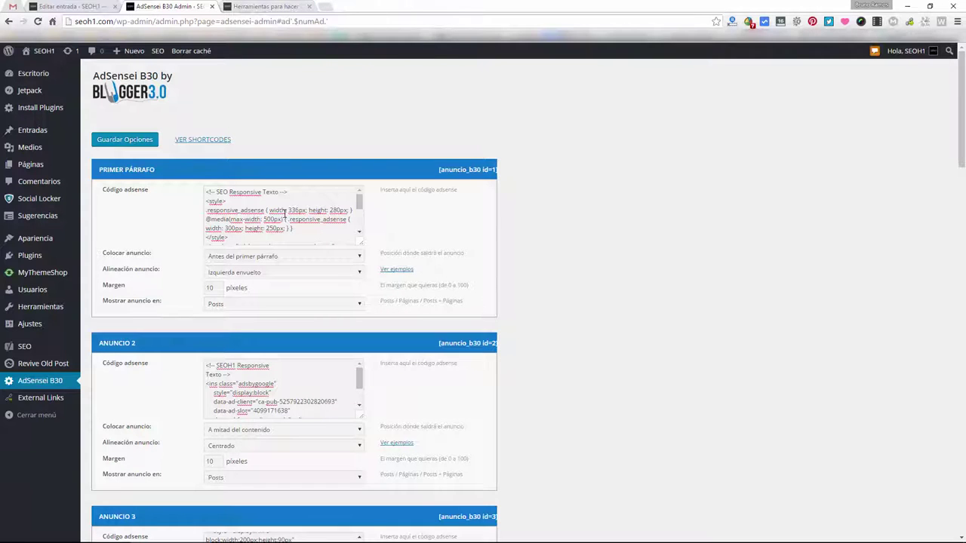
left_click_drag(206, 192, 265, 213)
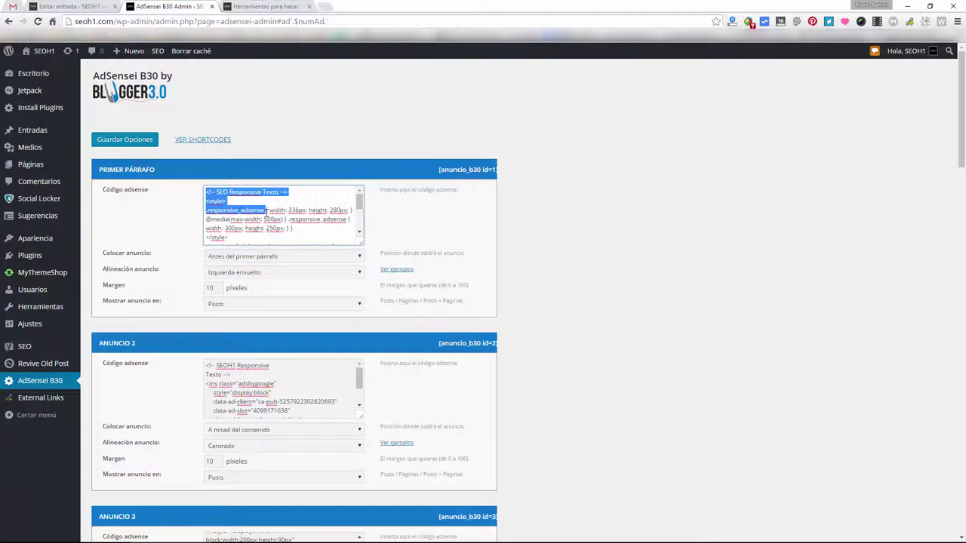
Examine the ads in the email marketing article, from the opening paragraphs to the "Las mejores herramientas de Email Marketing" and "Mailchimp" headings
left_click(264, 5)
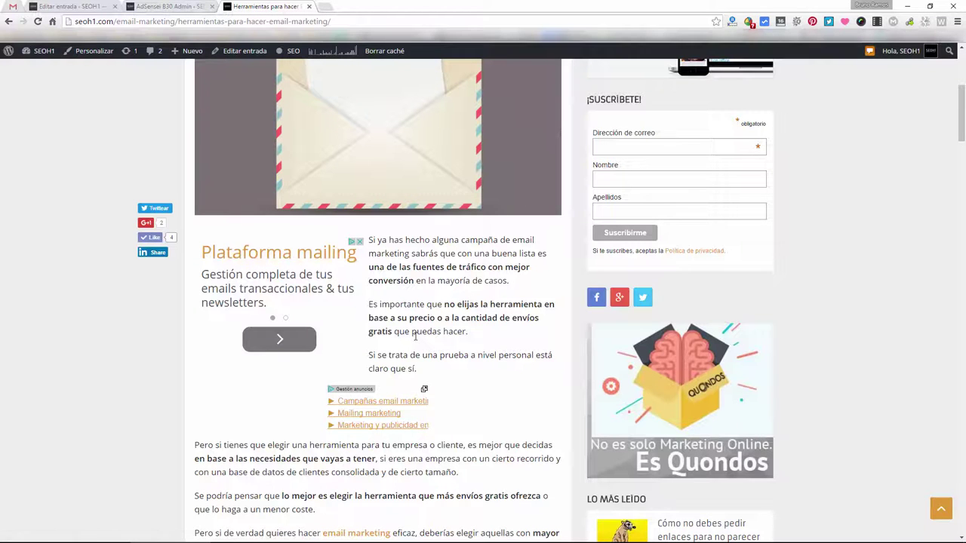
scroll(415, 337, "down", 3)
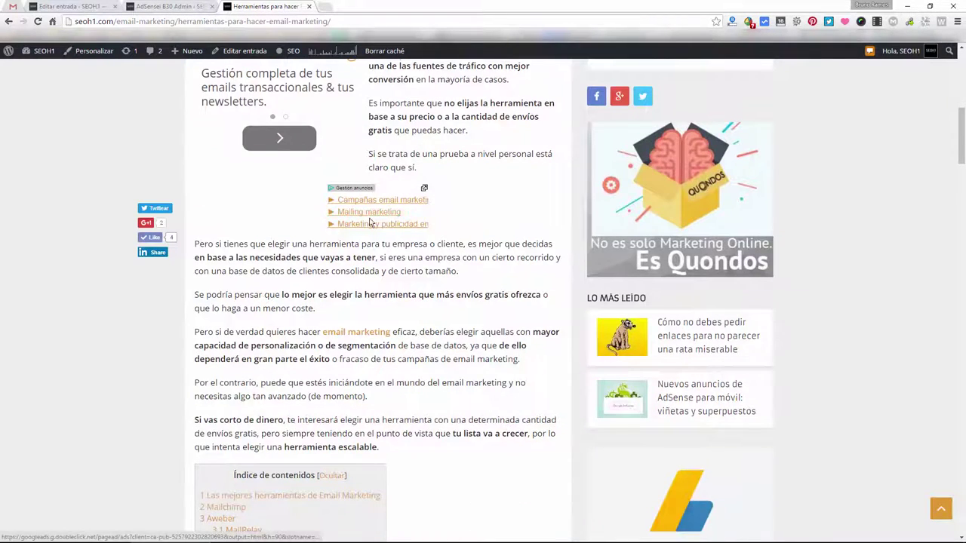
scroll(379, 214, "down", 2)
scroll(363, 111, "down", 5)
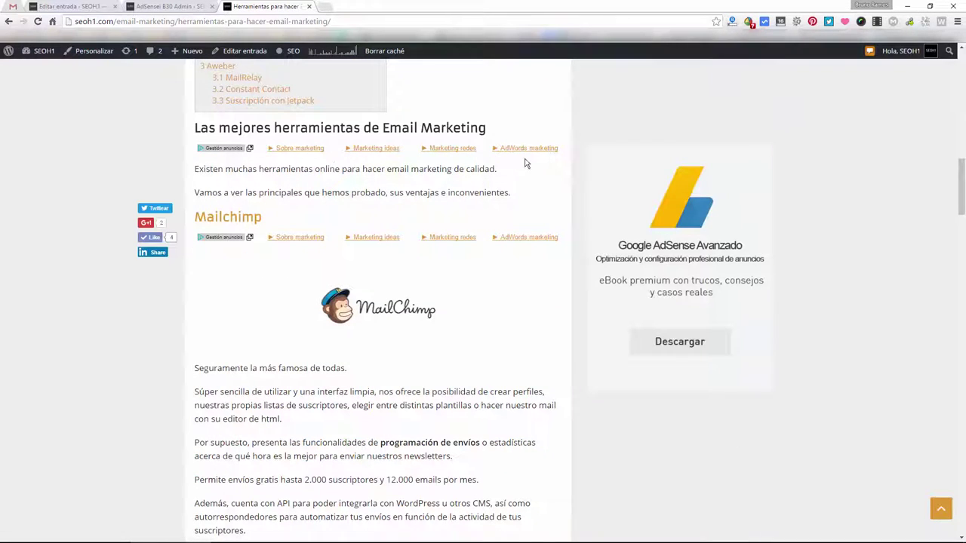
scroll(452, 186, "up", 4)
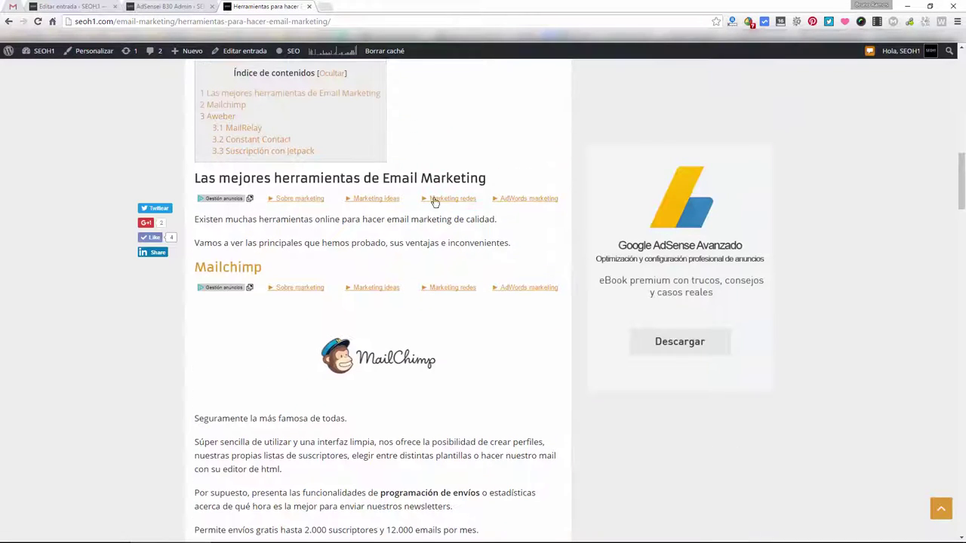
scroll(422, 193, "up", 2)
scroll(395, 209, "down", 5)
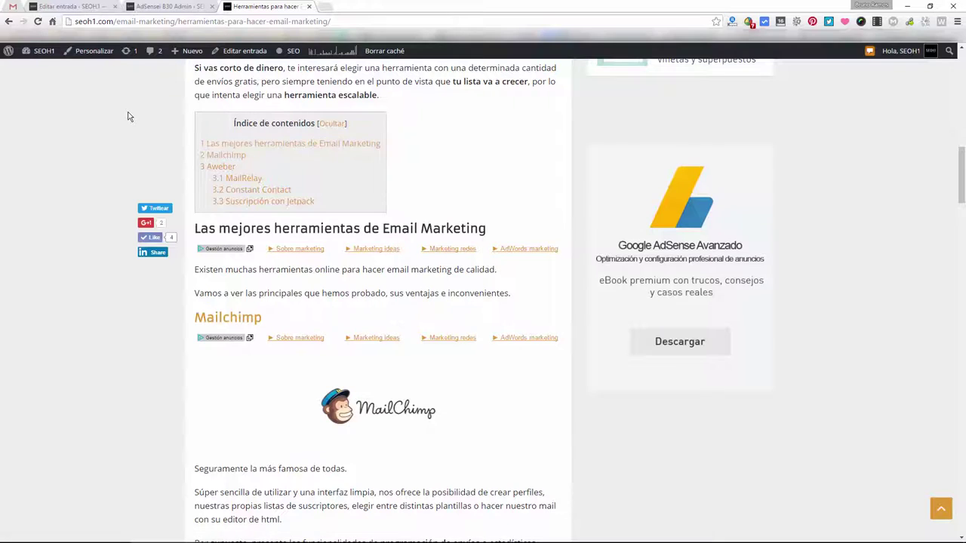
scroll(128, 116, "up", 5)
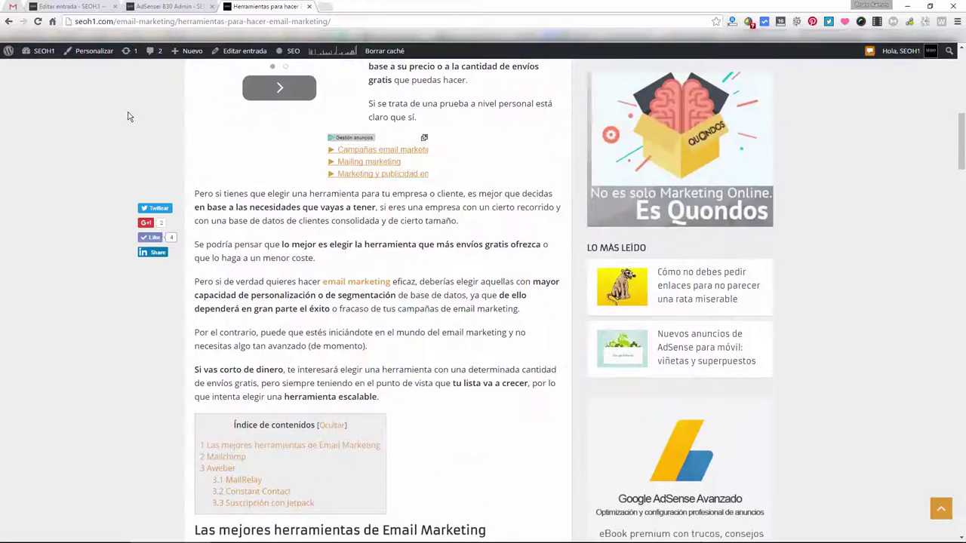
scroll(129, 116, "up", 2)
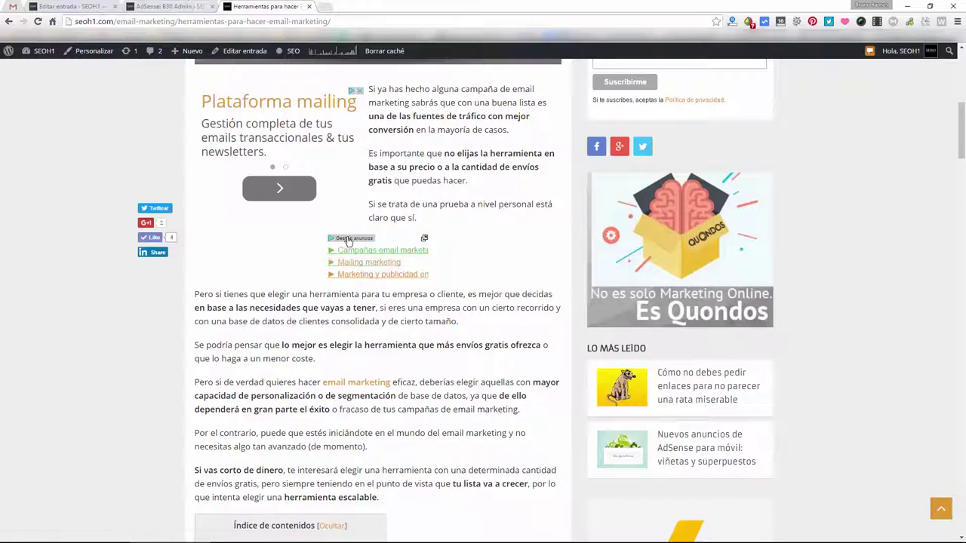
scroll(370, 263, "down", 5)
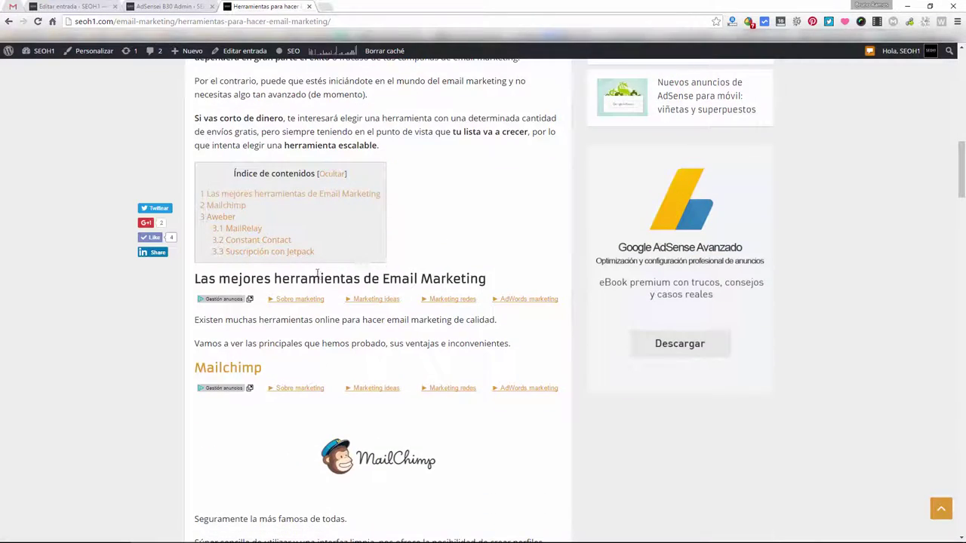
scroll(383, 306, "up", 4)
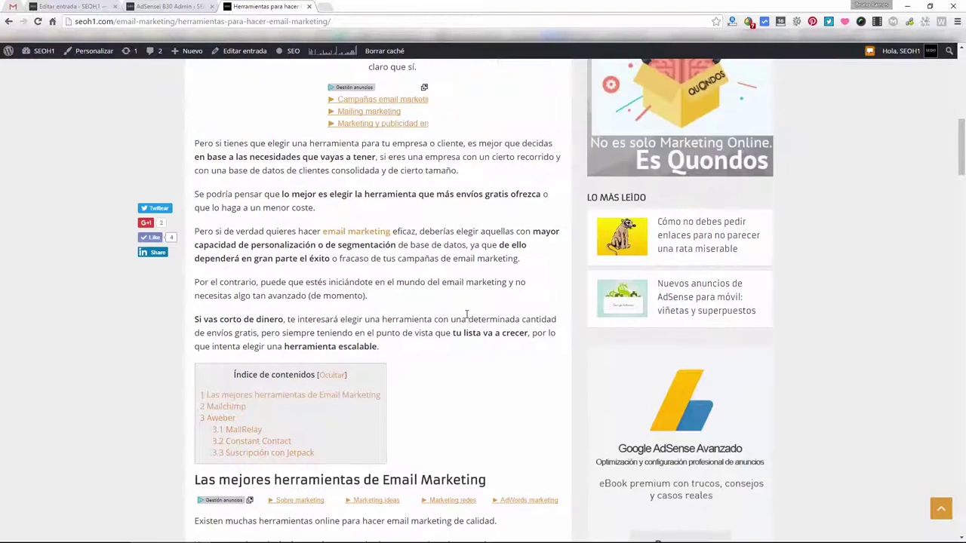
scroll(467, 313, "down", 2)
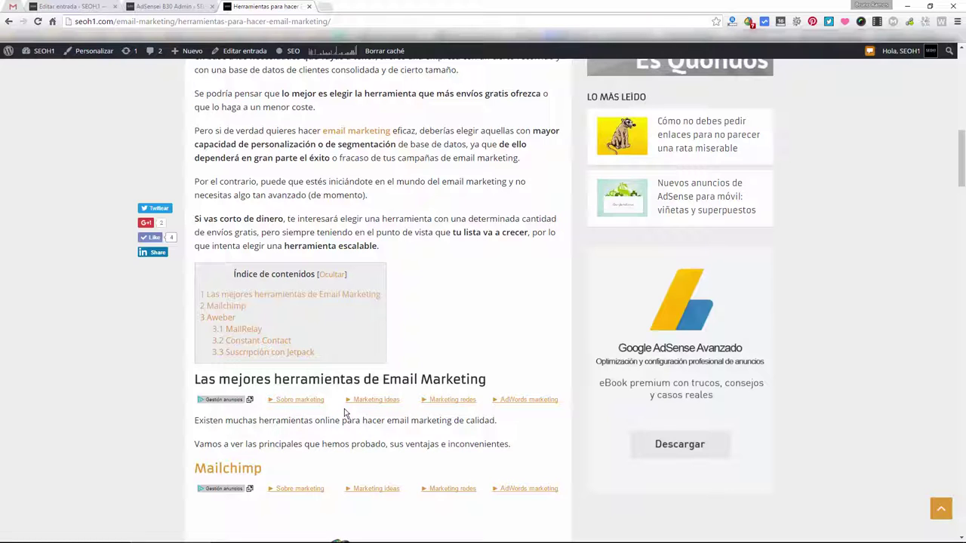
Check the AdSensei B30 settings, then go through the article again from its beginning to compare where the ads are placed
left_click(100, 7)
left_click(156, 6)
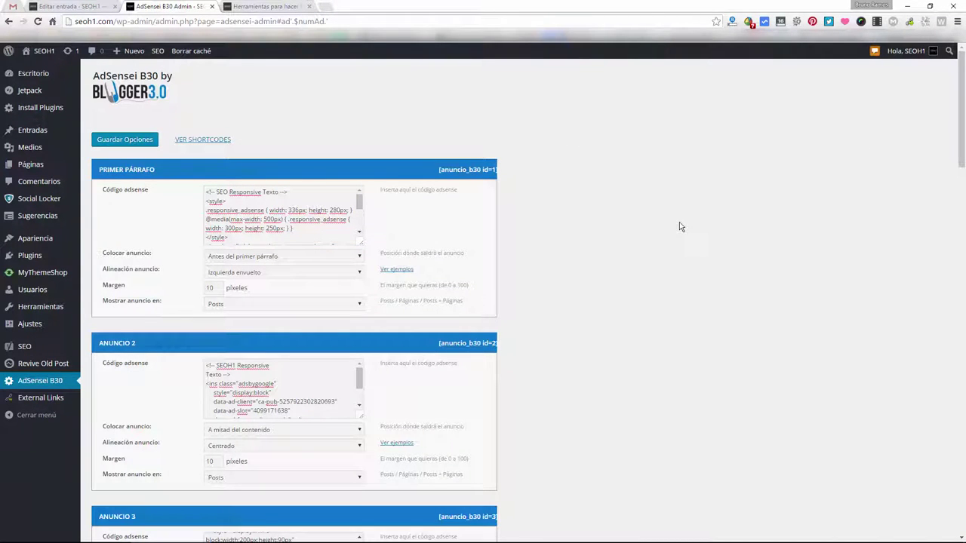
left_click(274, 6)
key("Home")
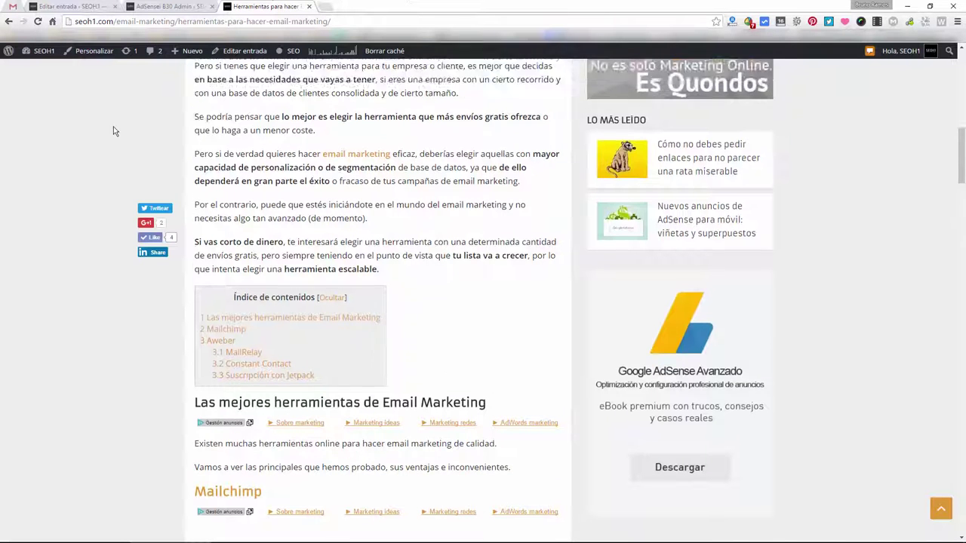
scroll(119, 126, "down", 6)
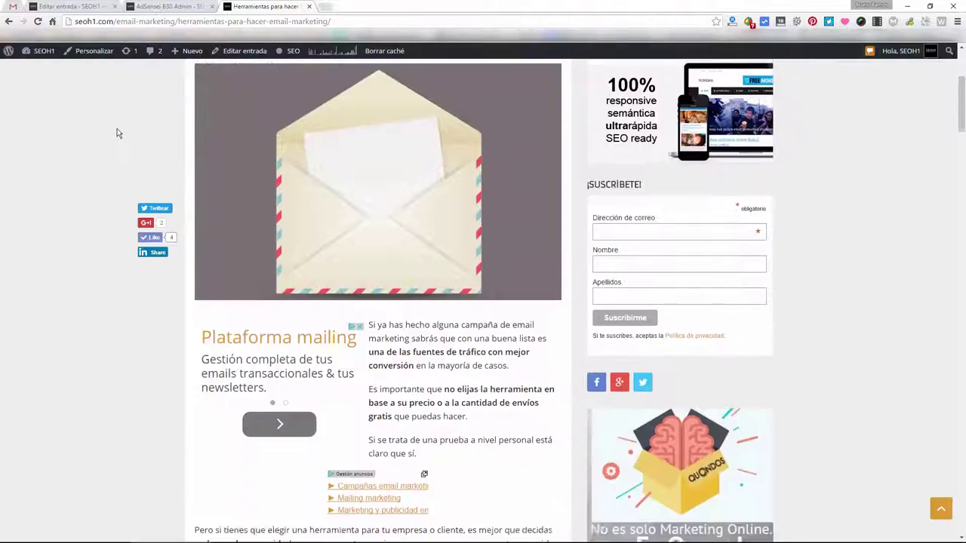
scroll(169, 187, "down", 4)
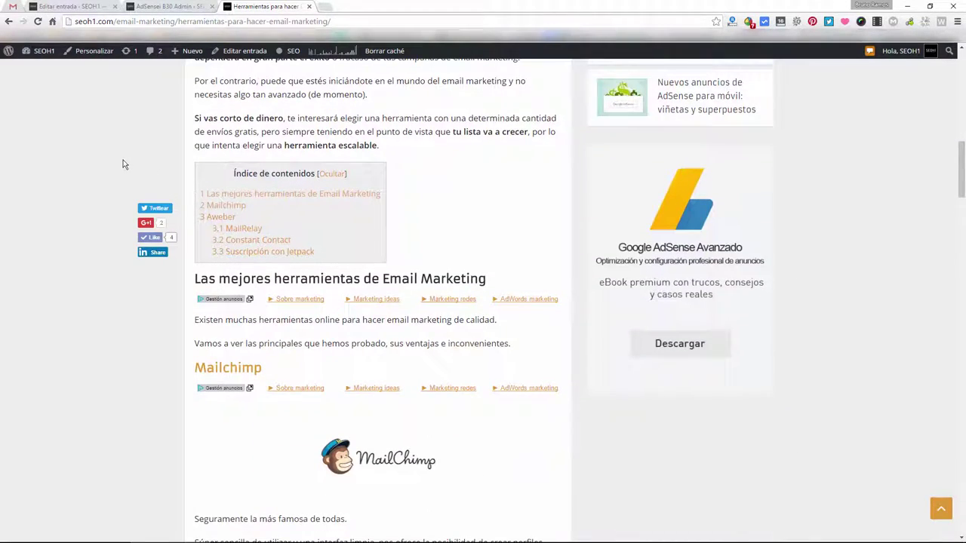
scroll(393, 193, "down", 1)
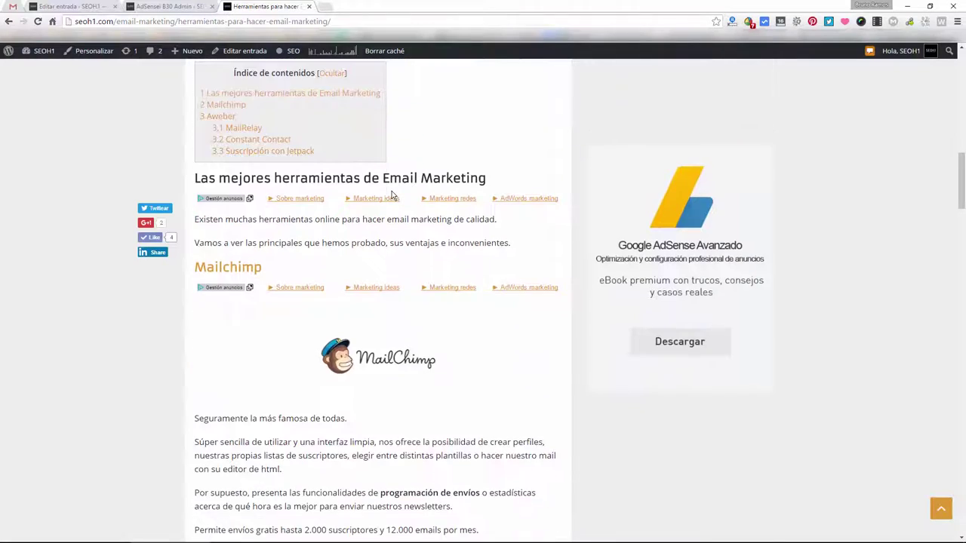
scroll(392, 193, "up", 5)
scroll(391, 193, "up", 5)
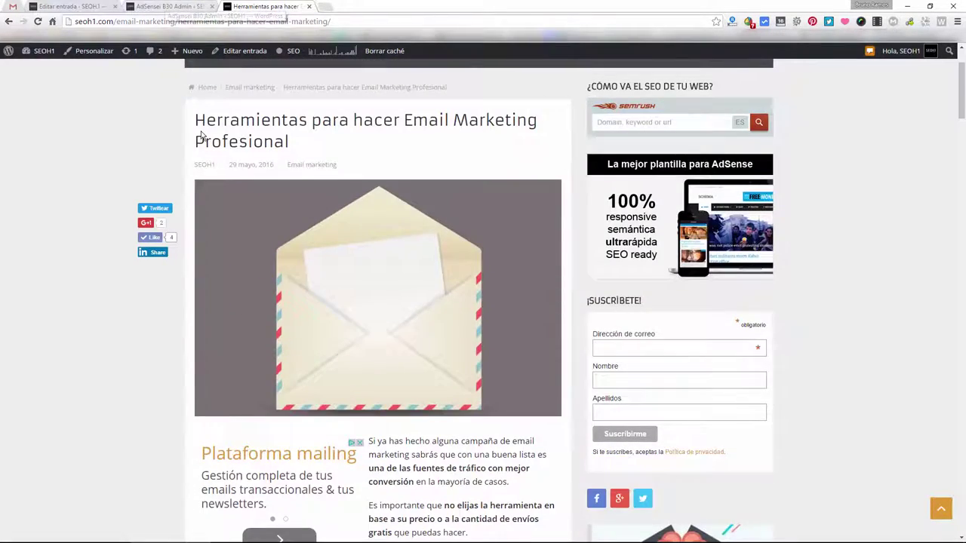
scroll(198, 136, "down", 2)
scroll(198, 137, "down", 7)
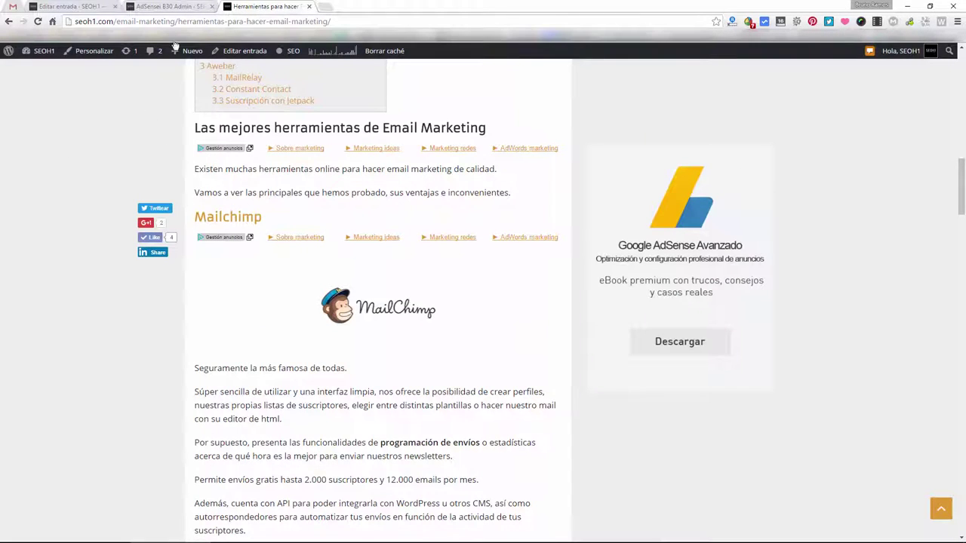
Return to the AdSensei B30 settings and review the ANUNCIO 2 and ANUNCIO 3 blocks
left_click(174, 6)
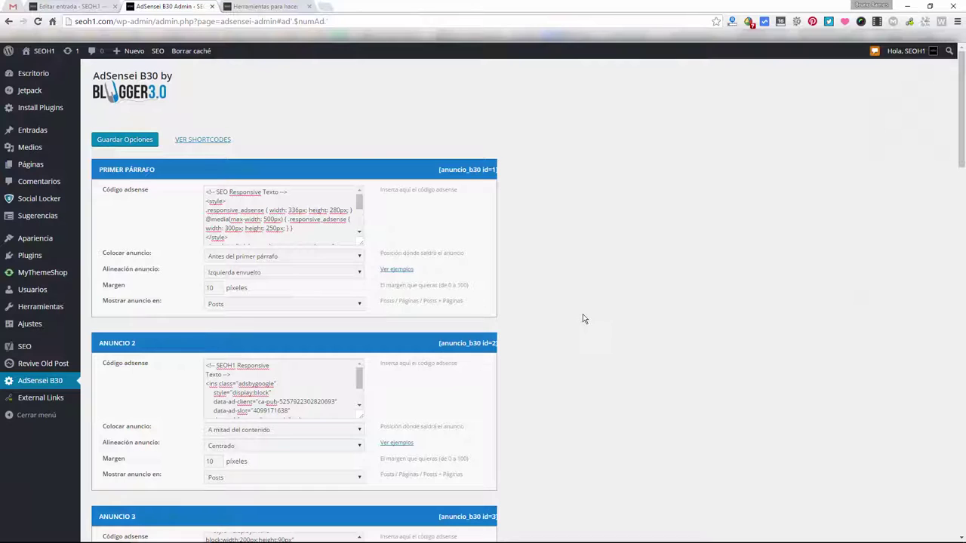
scroll(582, 315, "down", 3)
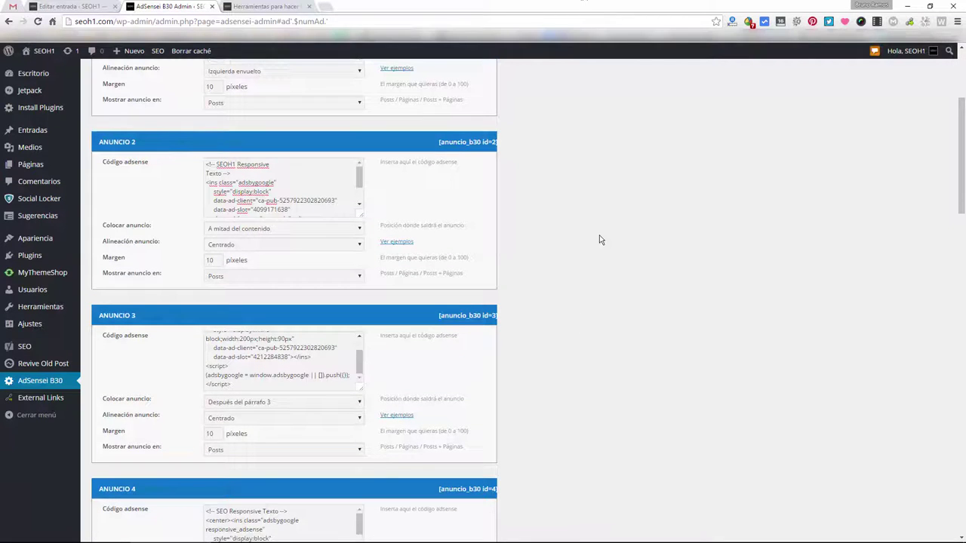